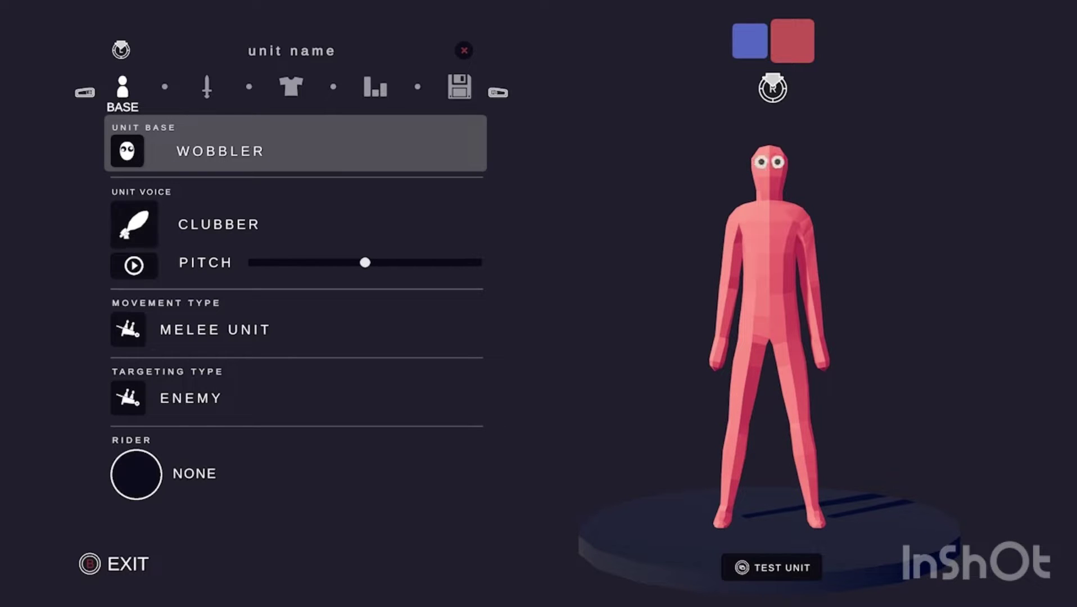
Set the unit base to the Stiffy skeleton
key(Return)
key(Right)
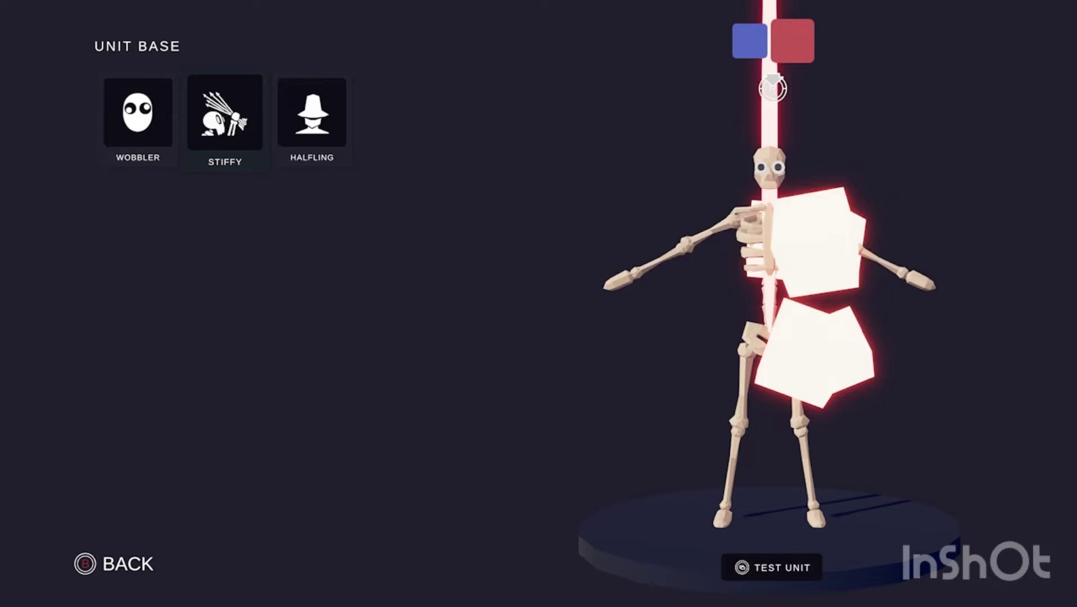
key(Return)
key(Right)
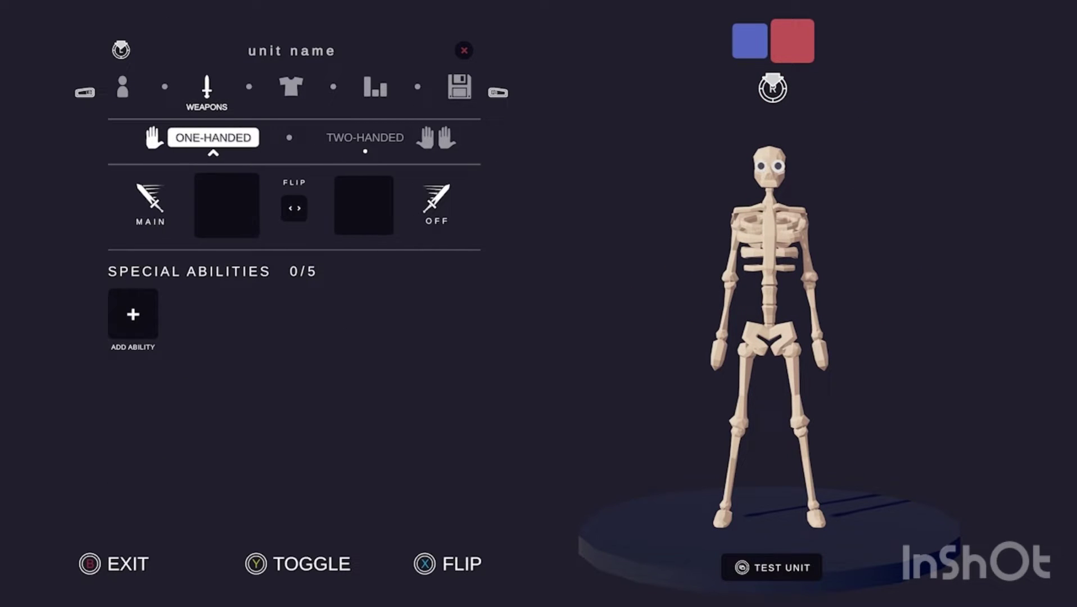
Give the unit the Minotaur voice from the Unit Voice list
key(Left)
key(Down)
key(Return)
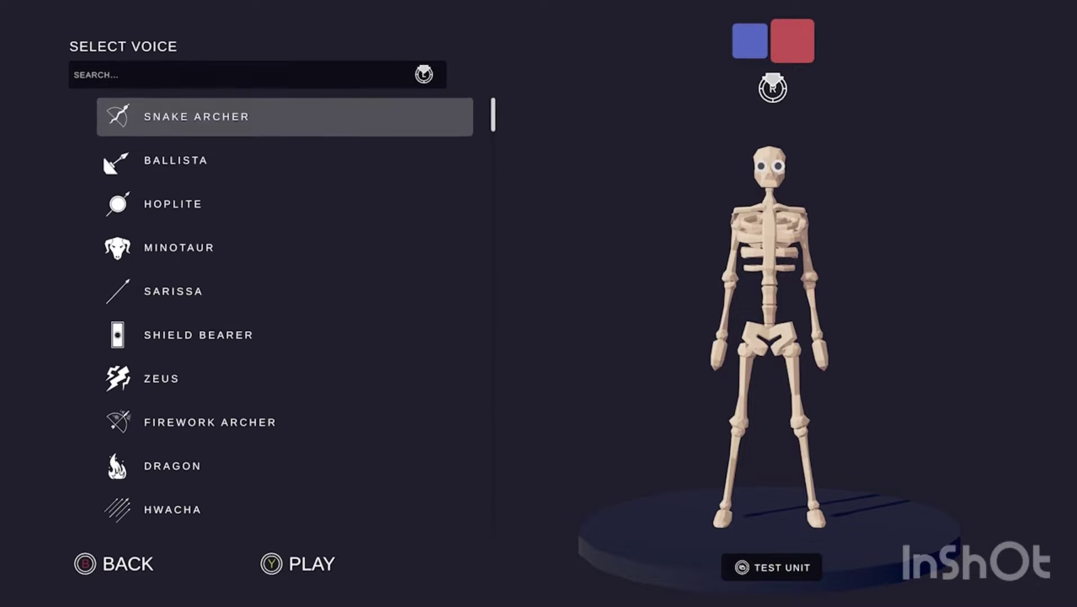
key(Down)
key(Down)
key(Down)
key(Return)
key(Up)
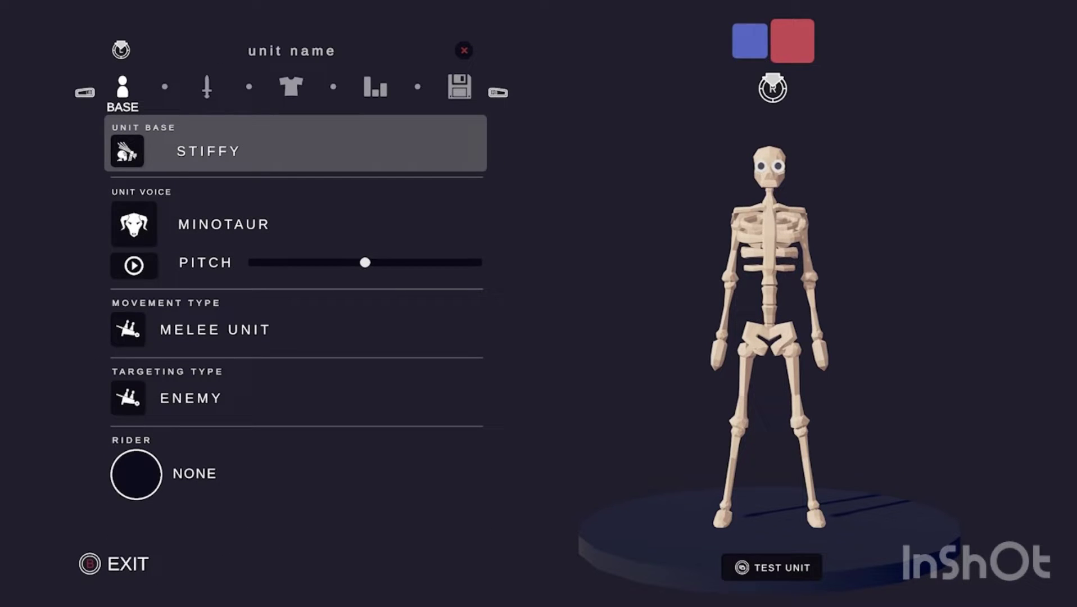
key(Down)
key(Down)
key(Down)
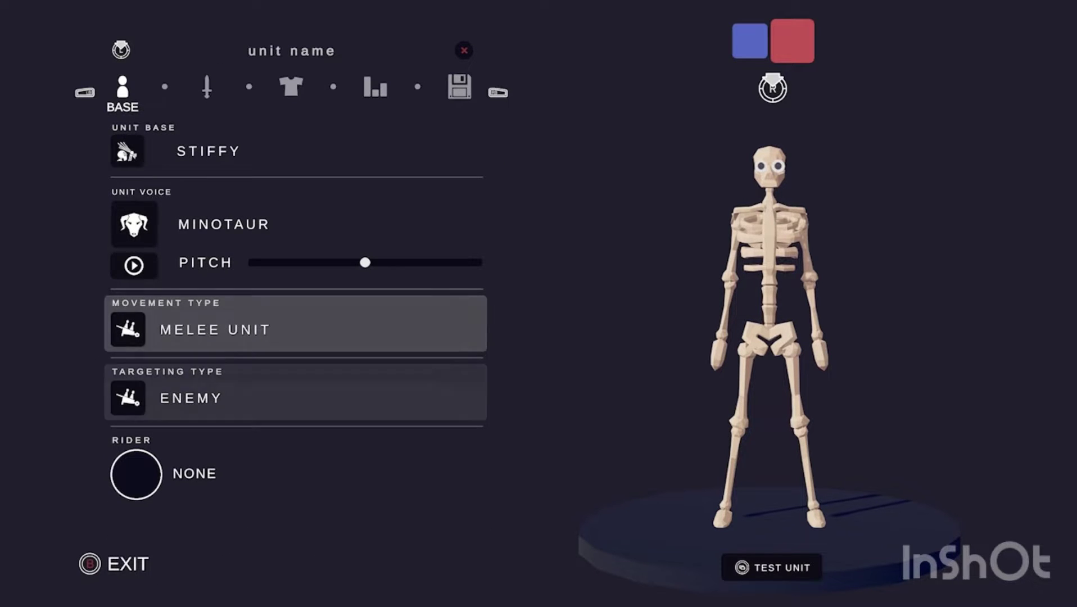
Mount the SML Rider first, then swap the rider to SS Boi
key(Right)
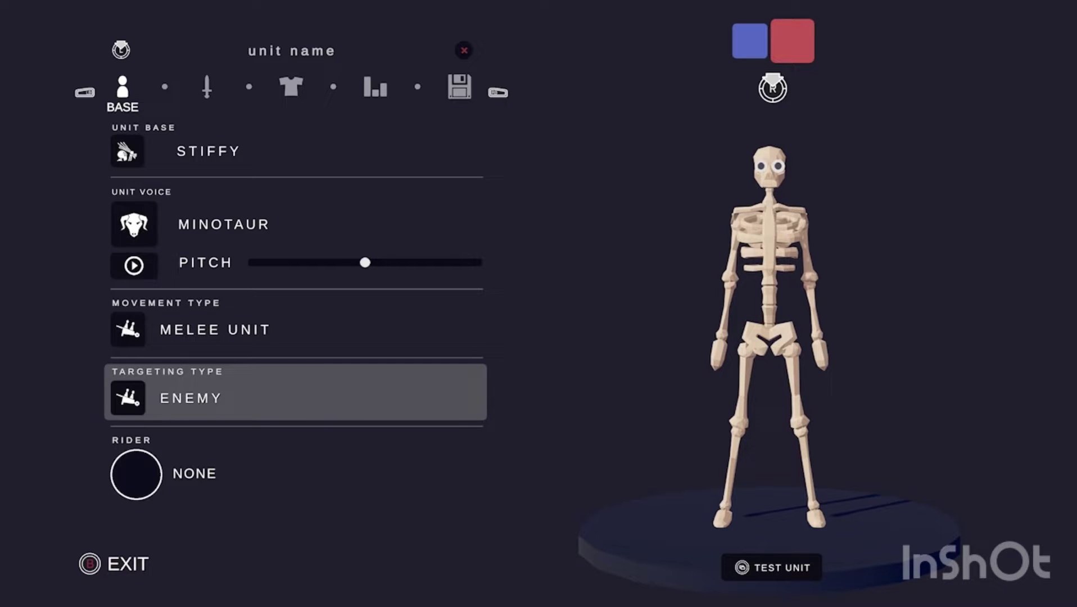
key(Down)
key(Return)
key(Return)
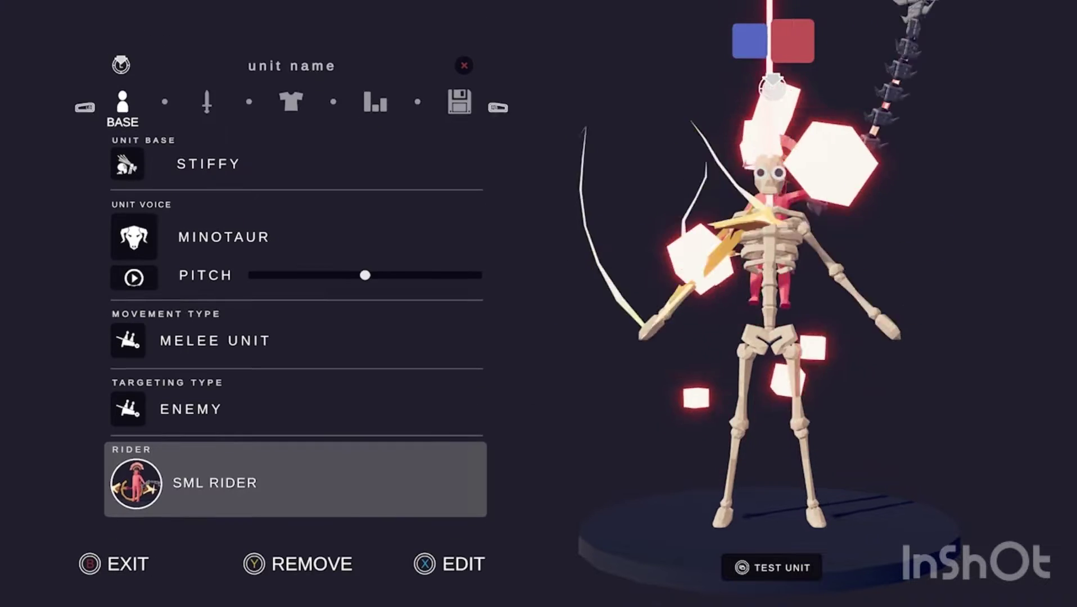
key(Return)
key(Down)
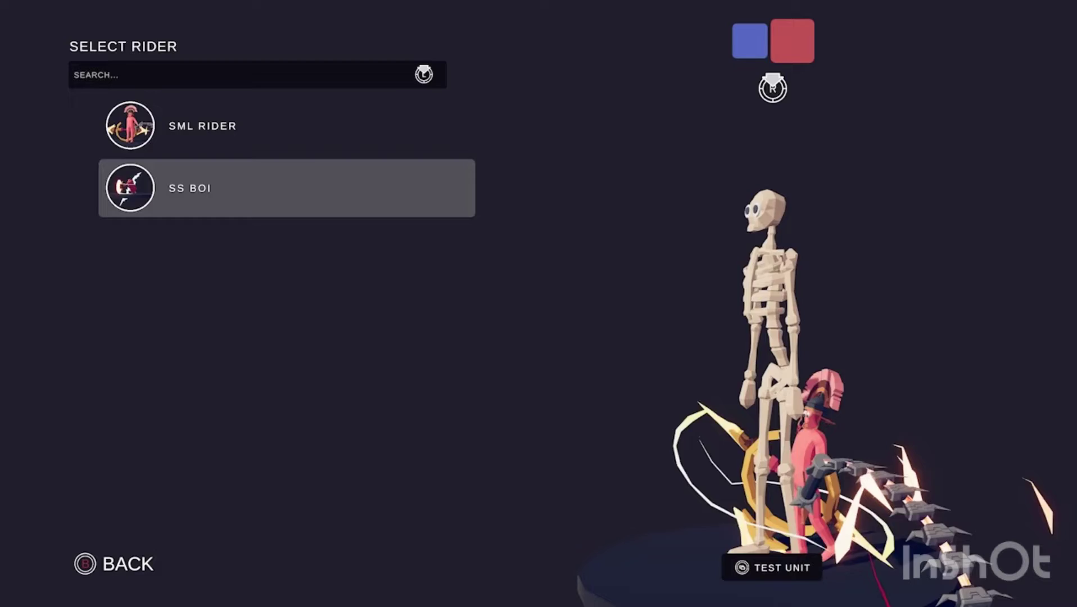
key(Return)
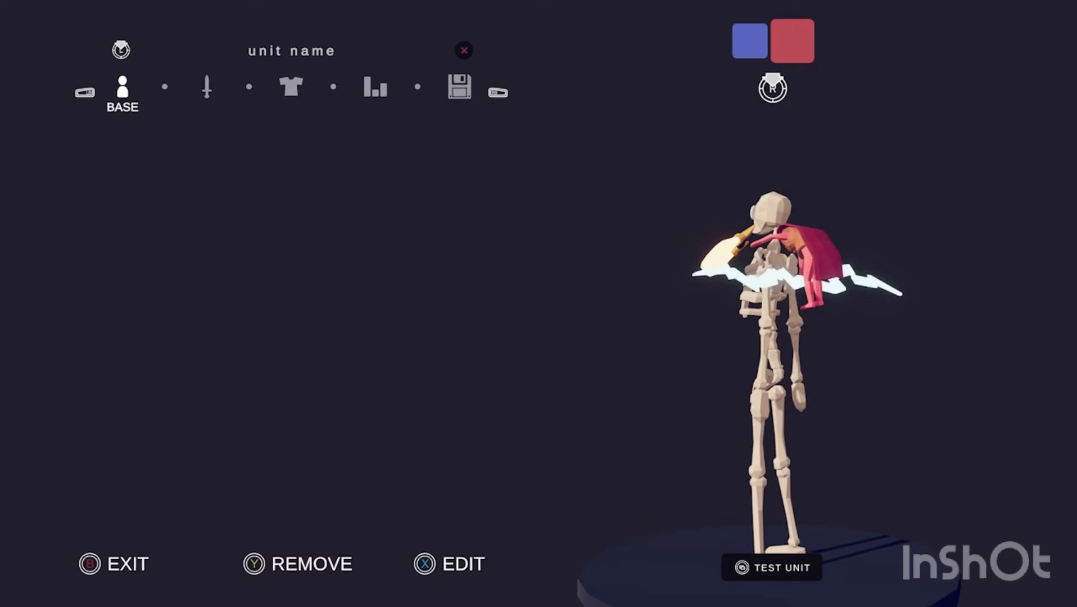
Equip the Infernal Whip as the main weapon and the Farmer Banjo as the off-hand
key(Tab)
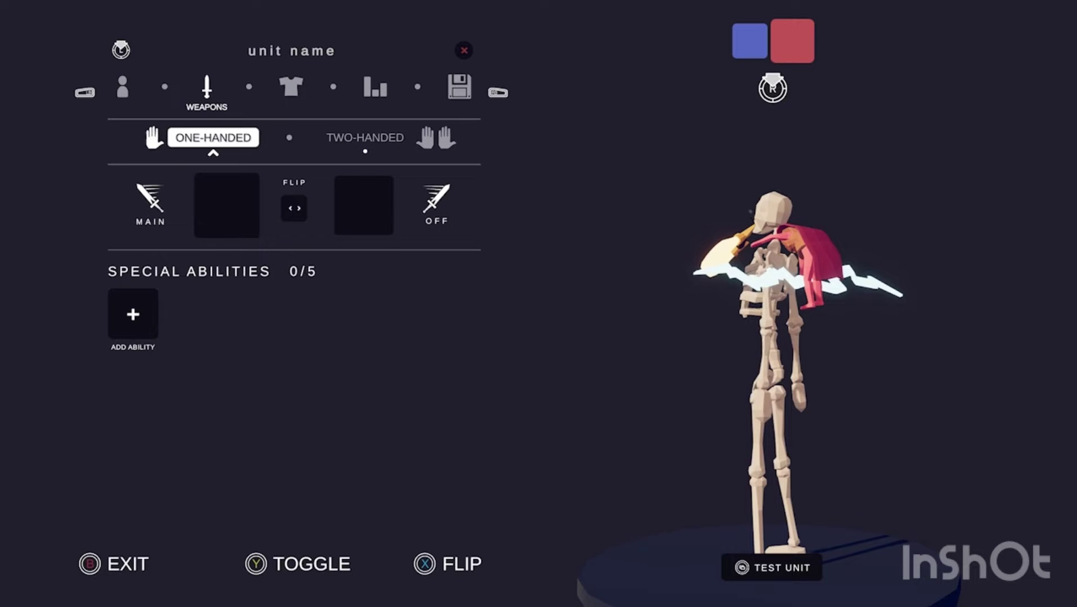
key(Return)
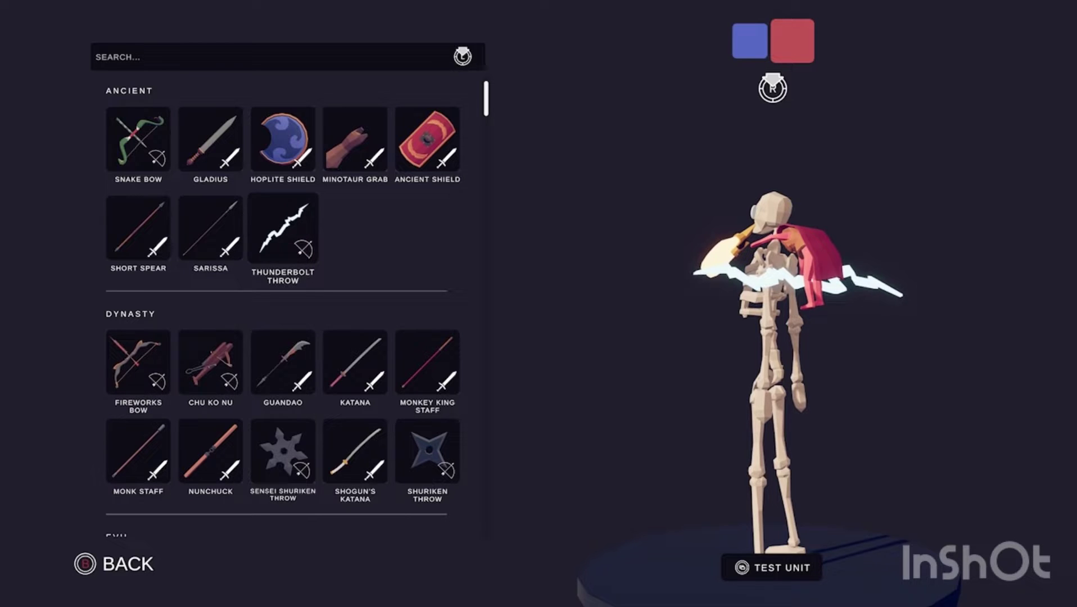
scroll(286, 303, down, 2)
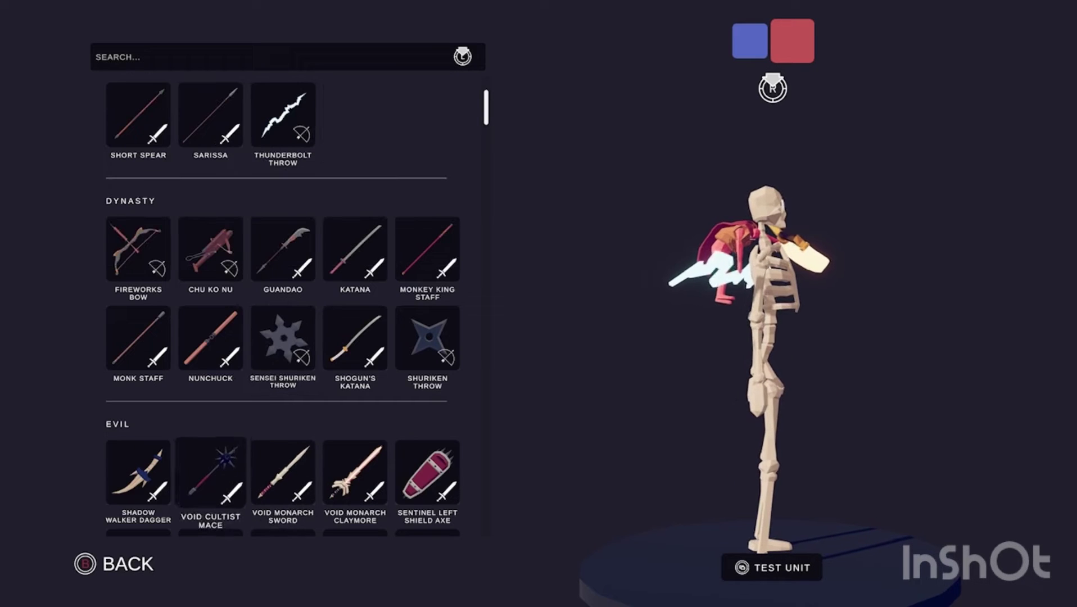
scroll(286, 303, down, 2)
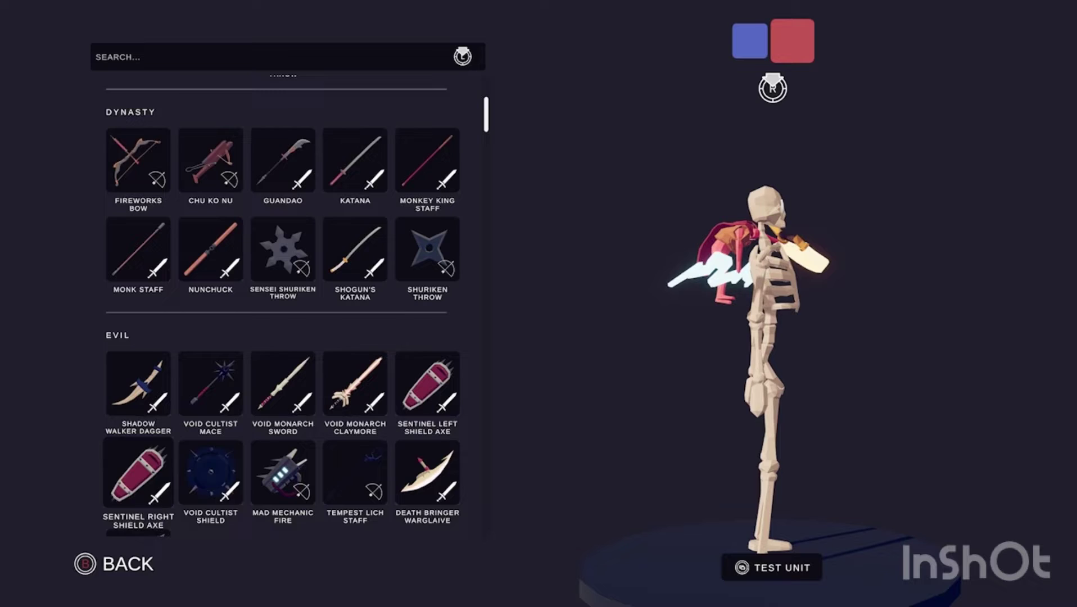
scroll(286, 303, down, 1)
key(Return)
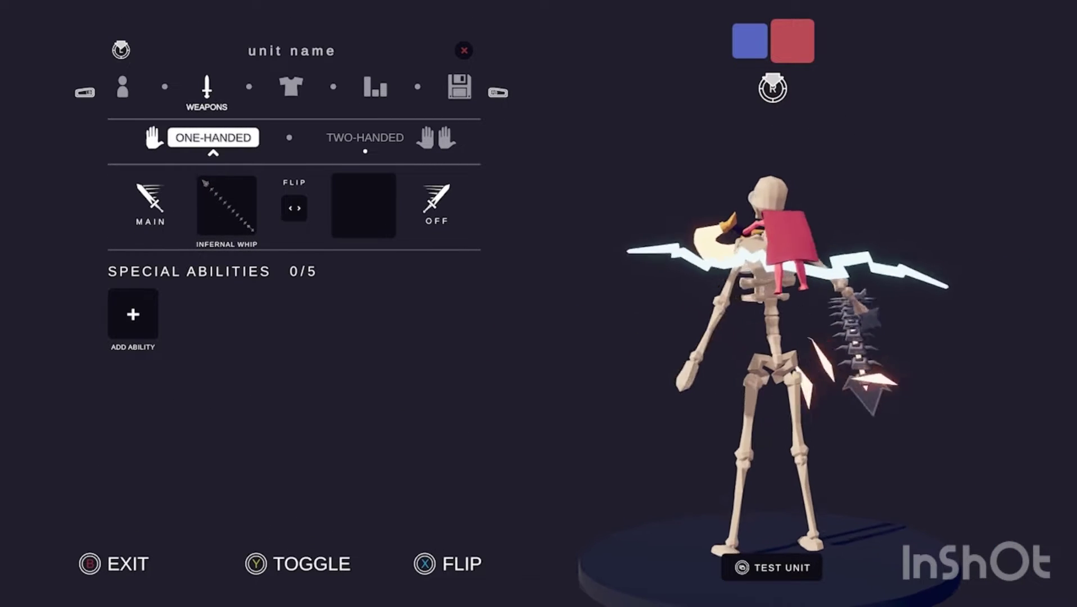
key(Return)
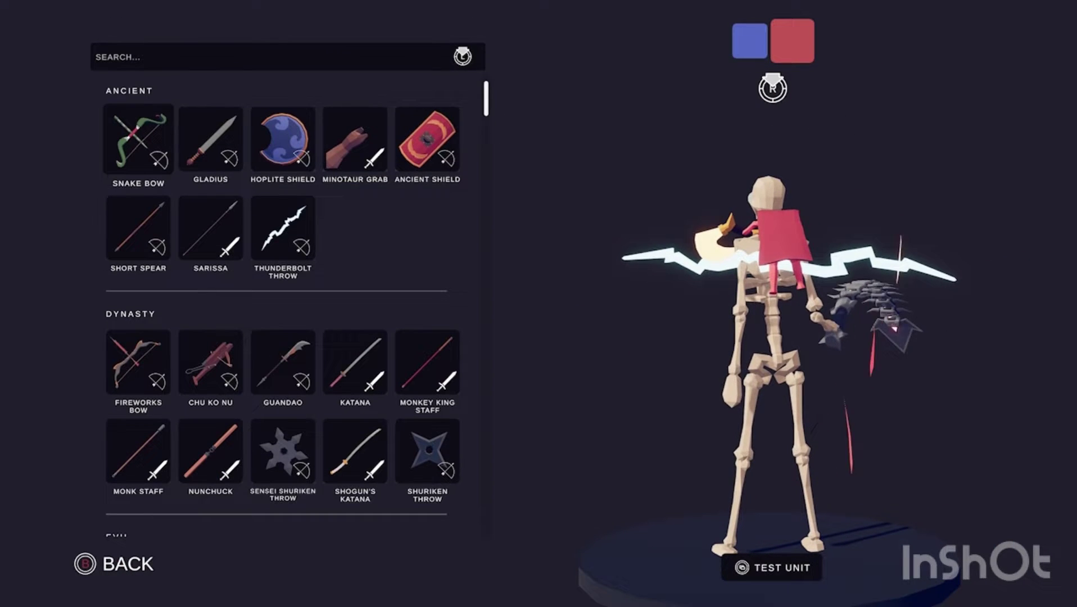
scroll(286, 303, down, 1)
scroll(286, 303, down, 1)
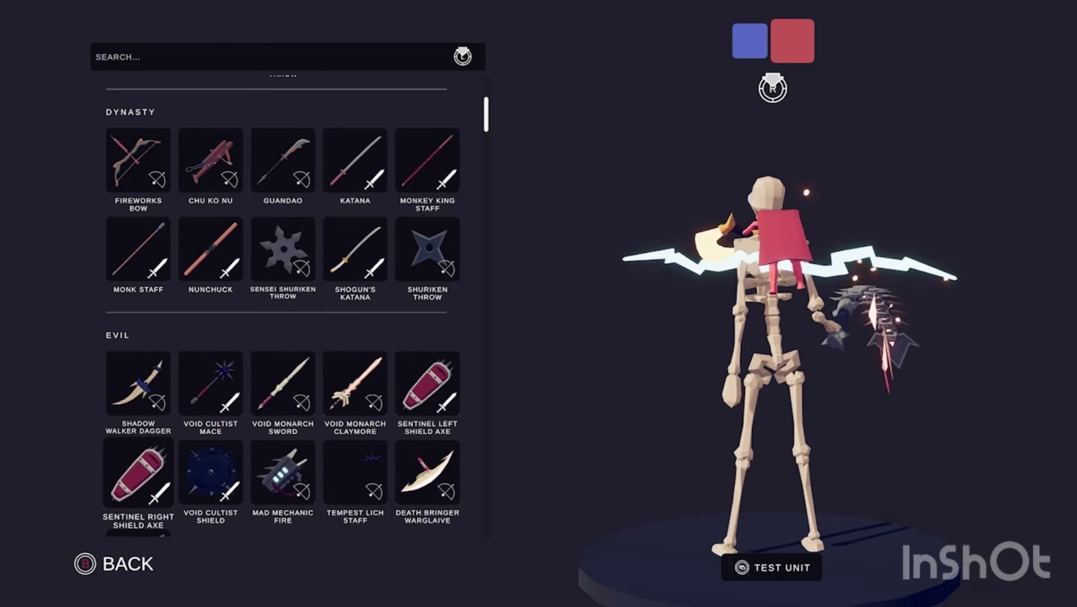
scroll(286, 303, down, 1)
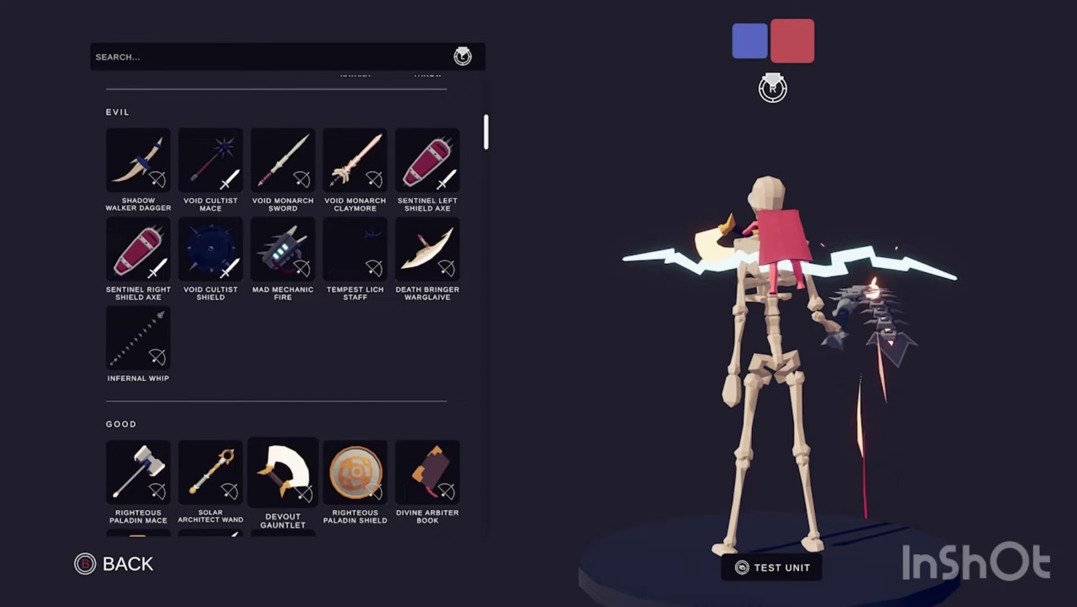
scroll(286, 303, down, 1)
scroll(286, 303, down, 1)
scroll(286, 303, down, 1)
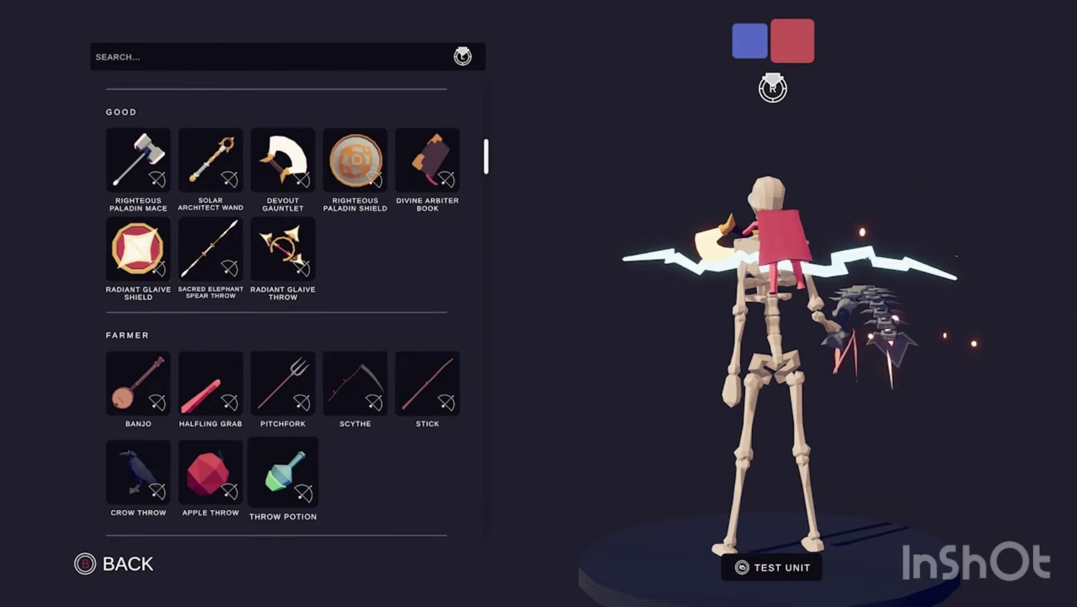
key(Return)
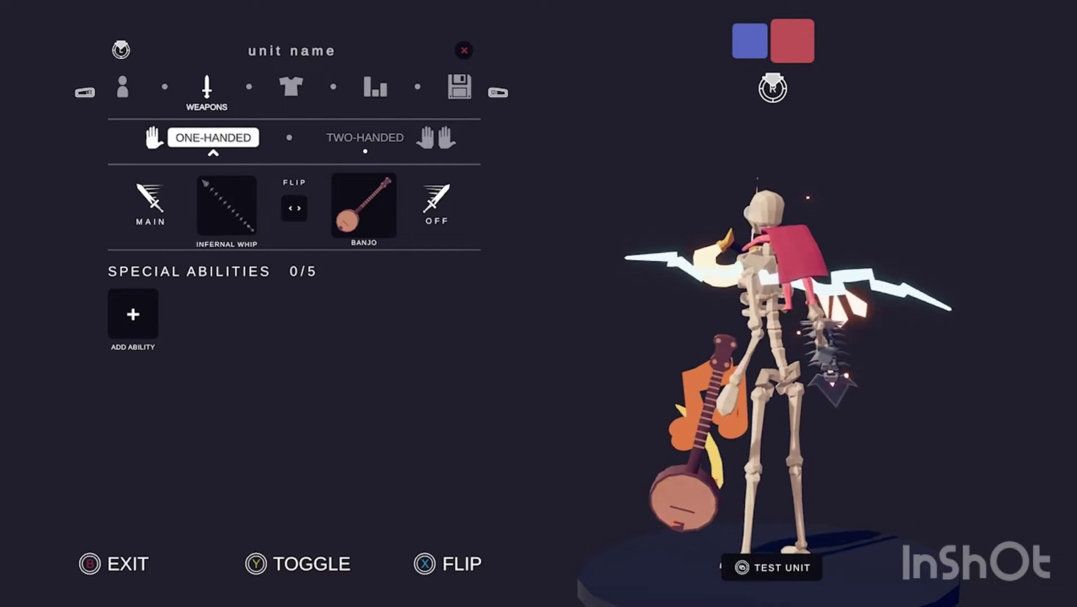
Add Super Jump and Monkey King Jump as special abilities
key(Tab)
key(shift+Tab)
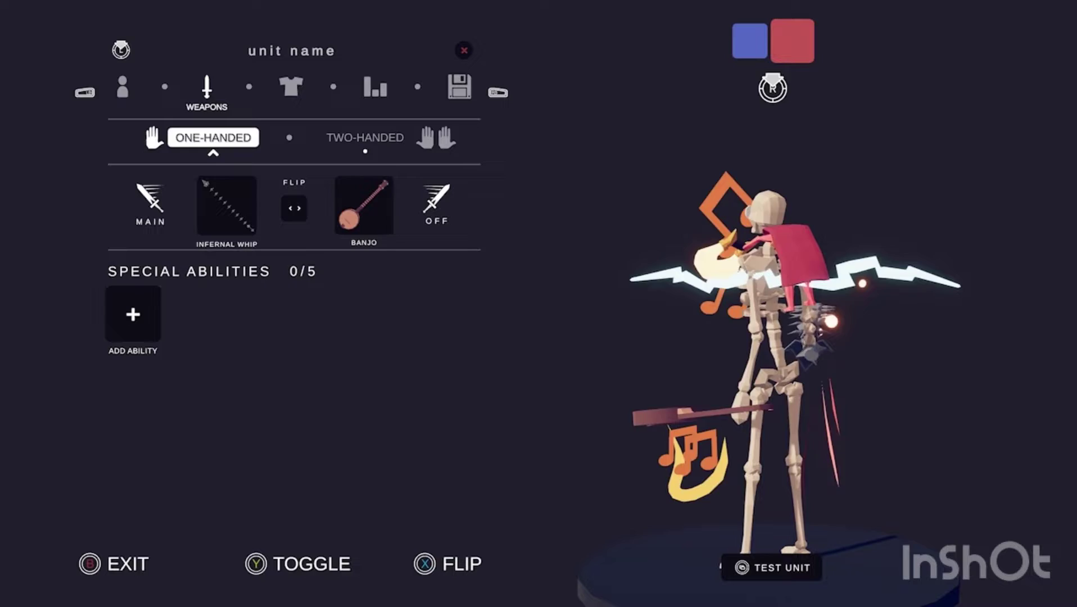
key(Return)
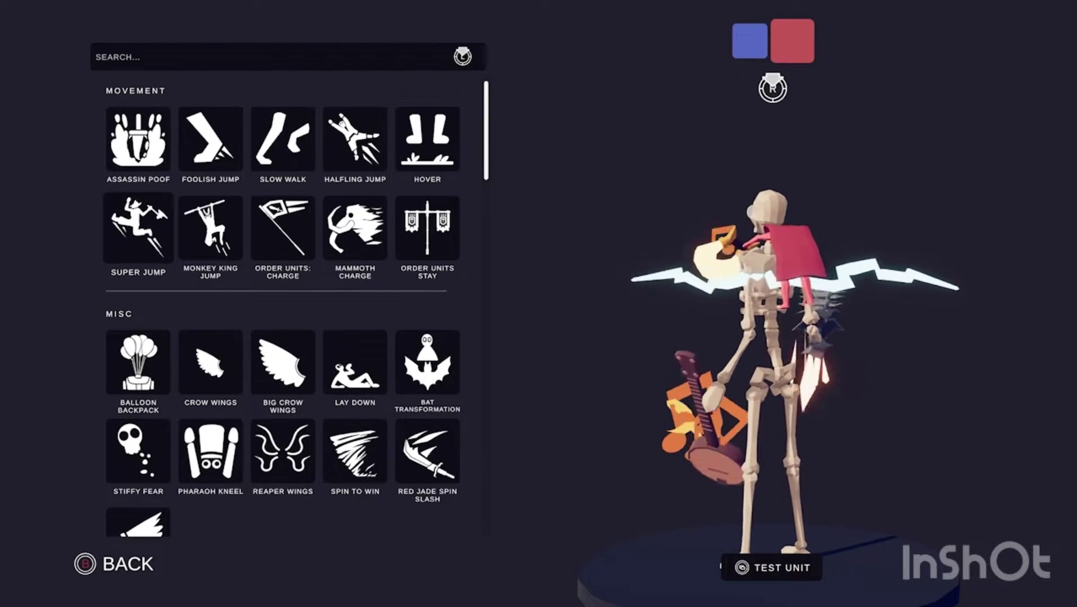
key(Return)
key(Return)
key(Escape)
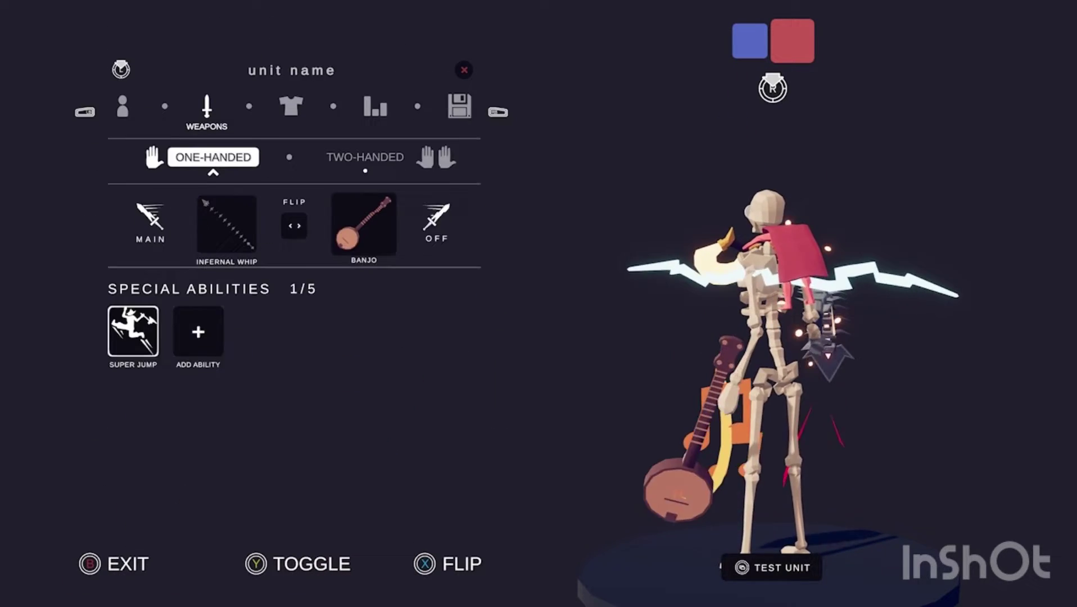
key(Return)
key(Right)
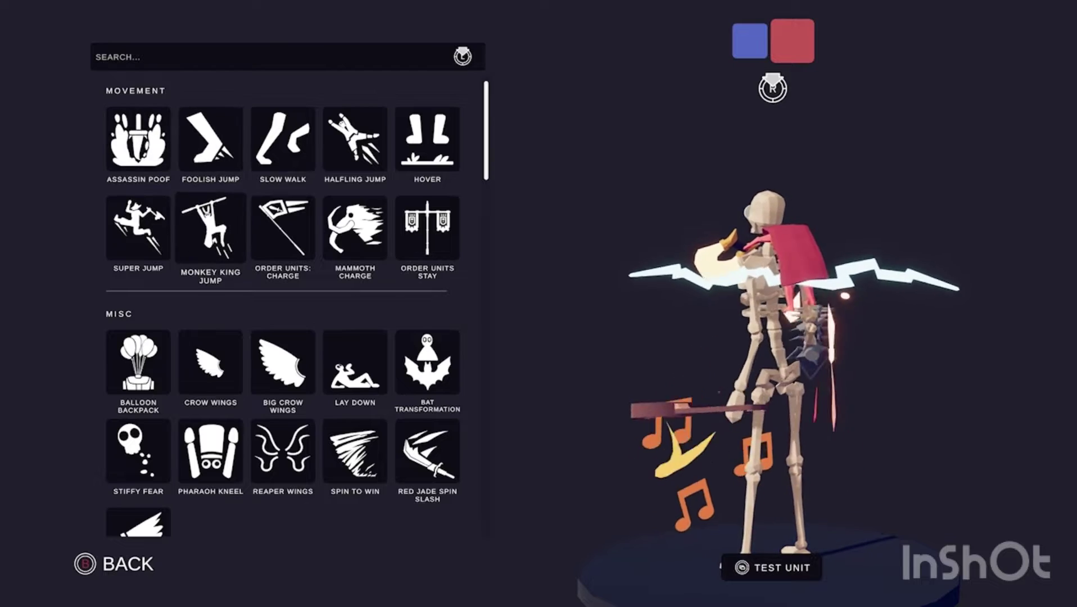
key(Return)
key(Return)
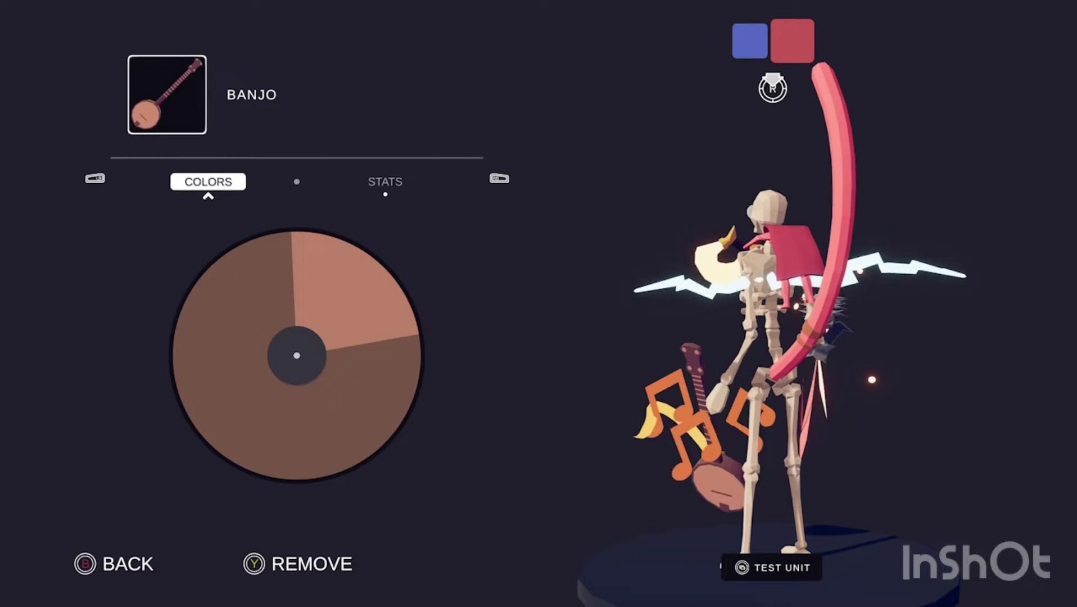
Add Mammoth Charge, Order Units Stay and Balloon Backpack as further abilities
key(Escape)
key(Return)
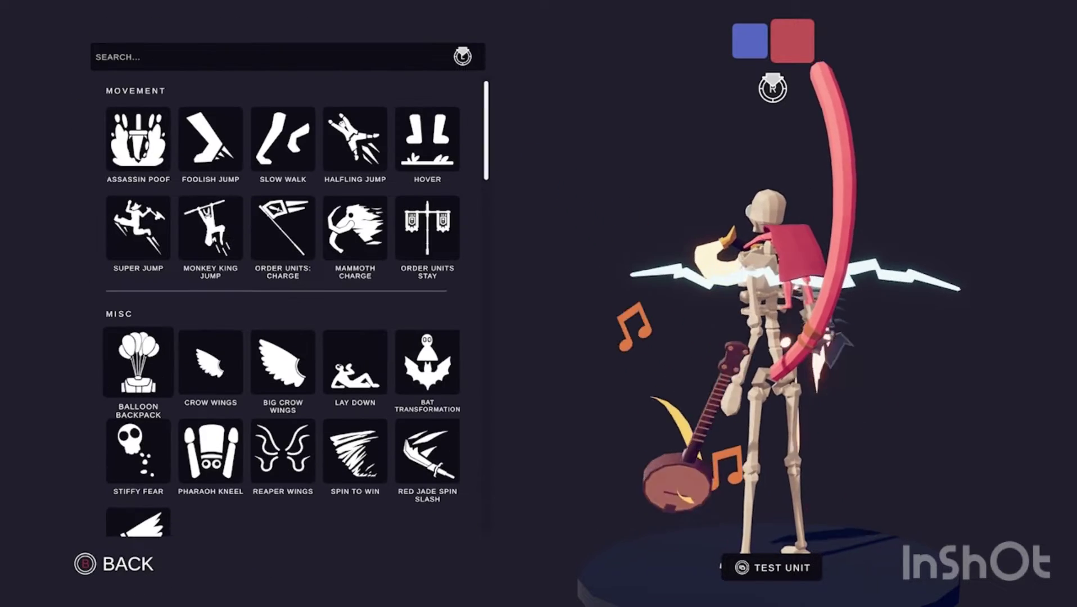
key(Return)
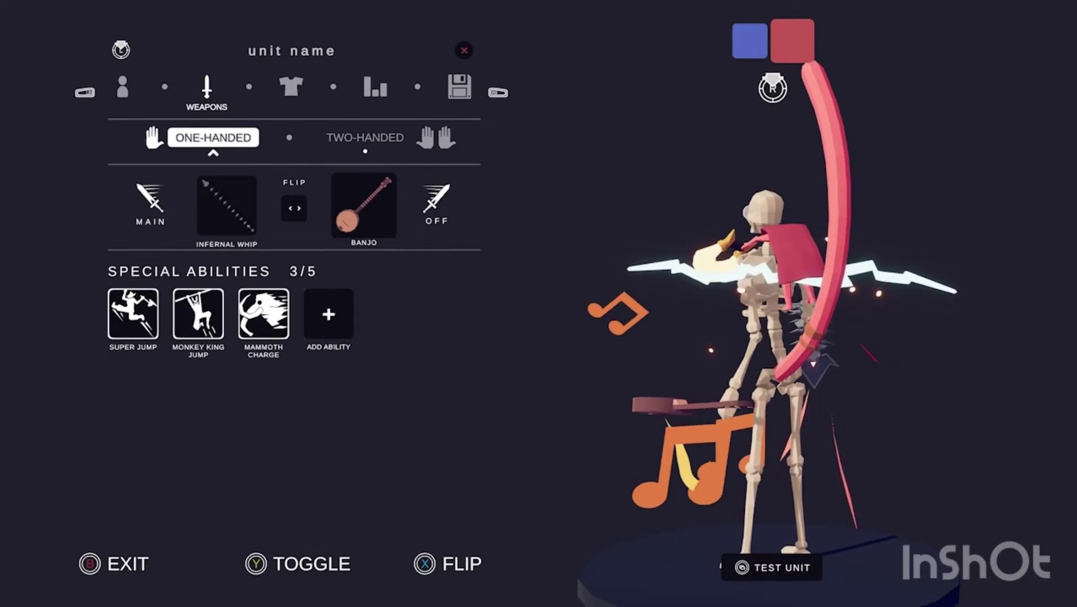
key(Return)
key(Escape)
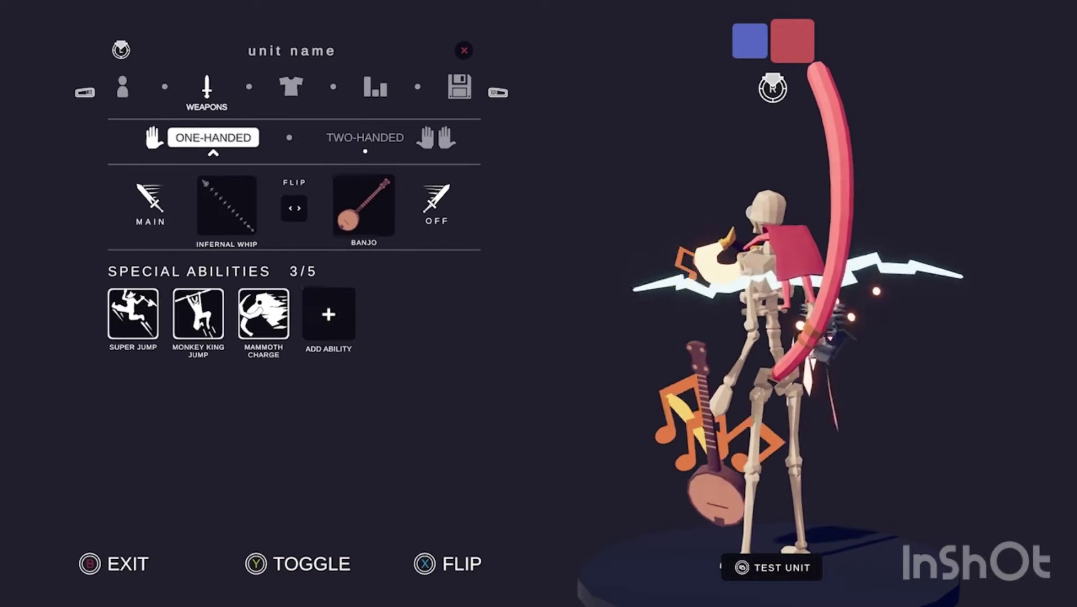
key(Return)
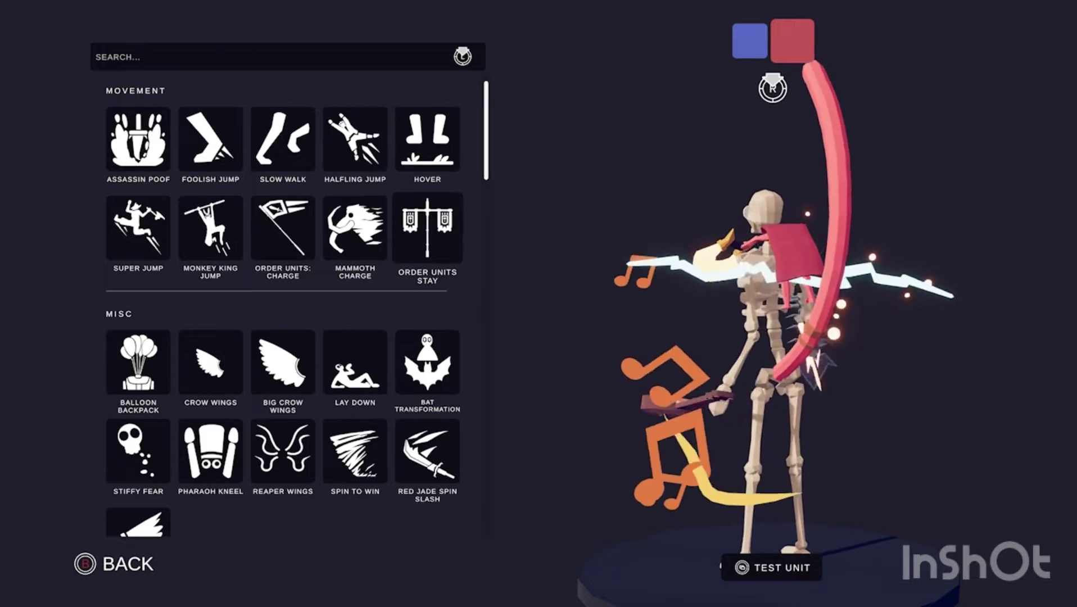
key(Return)
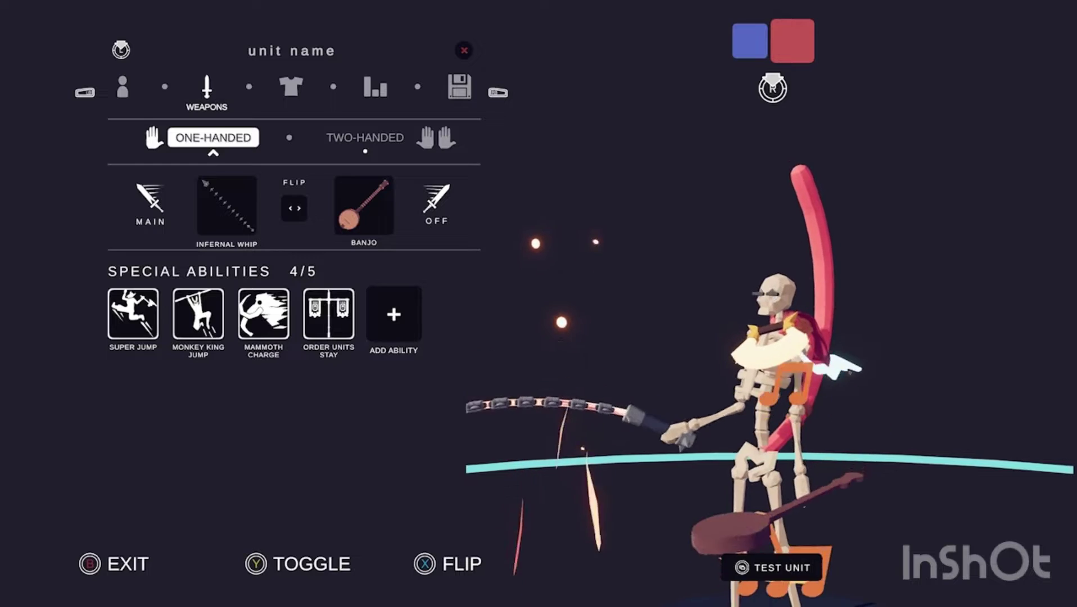
key(Return)
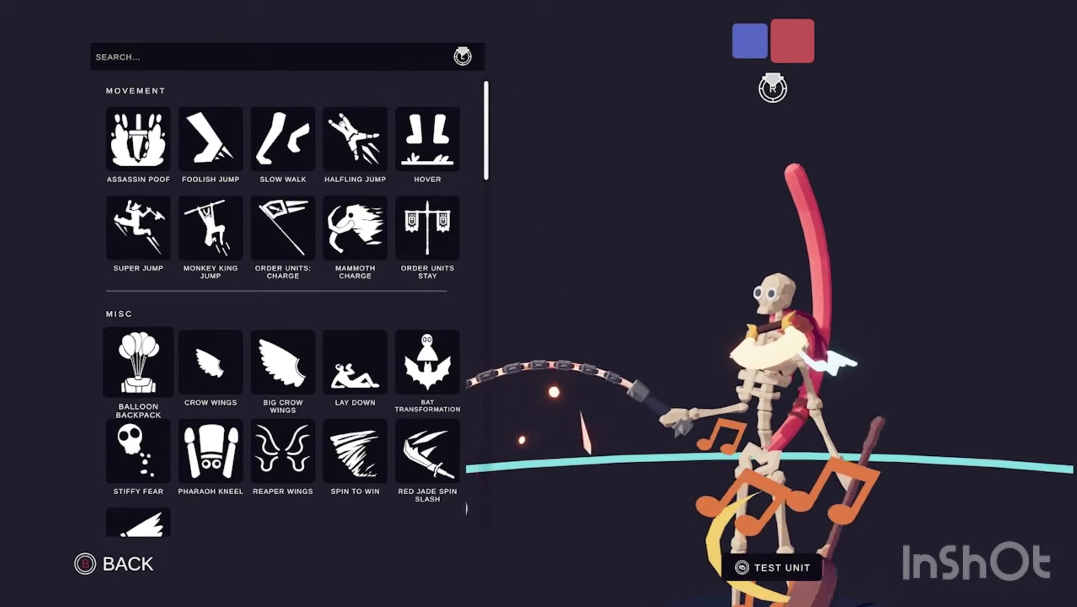
key(Return)
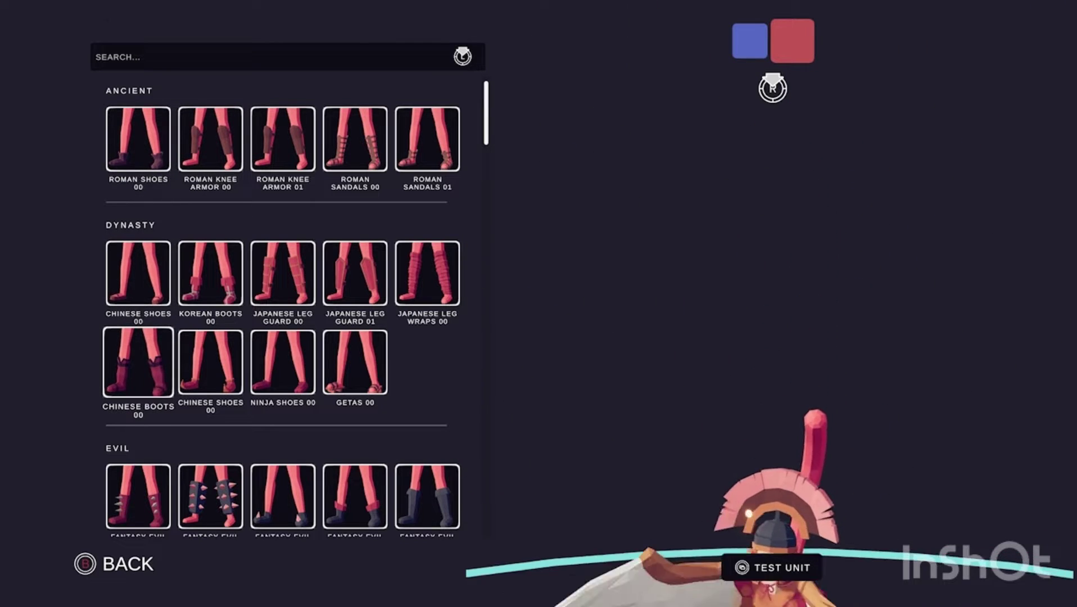
Close the footwear list and move to the unit's stats
key(Escape)
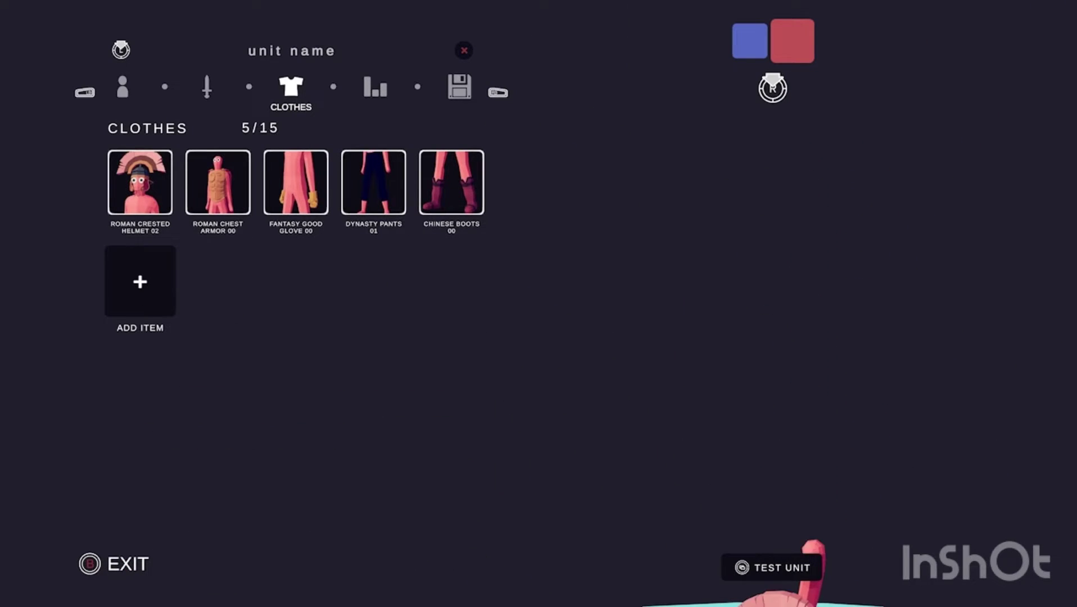
key(Right)
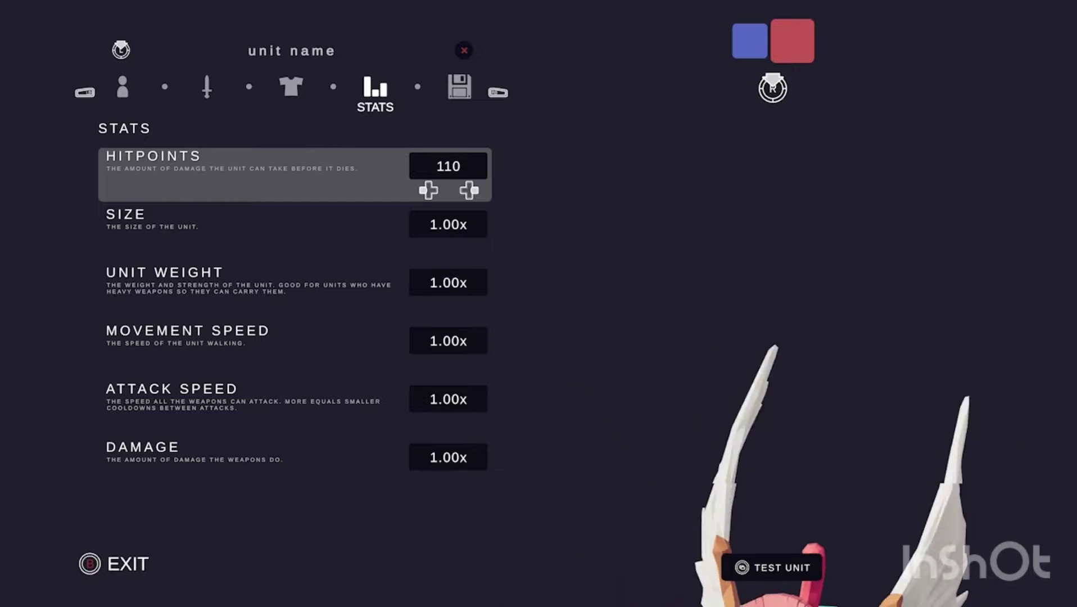
Raise the unit's hitpoints to 400
key(Right)
key(Right)
key(Right)
key(Right)
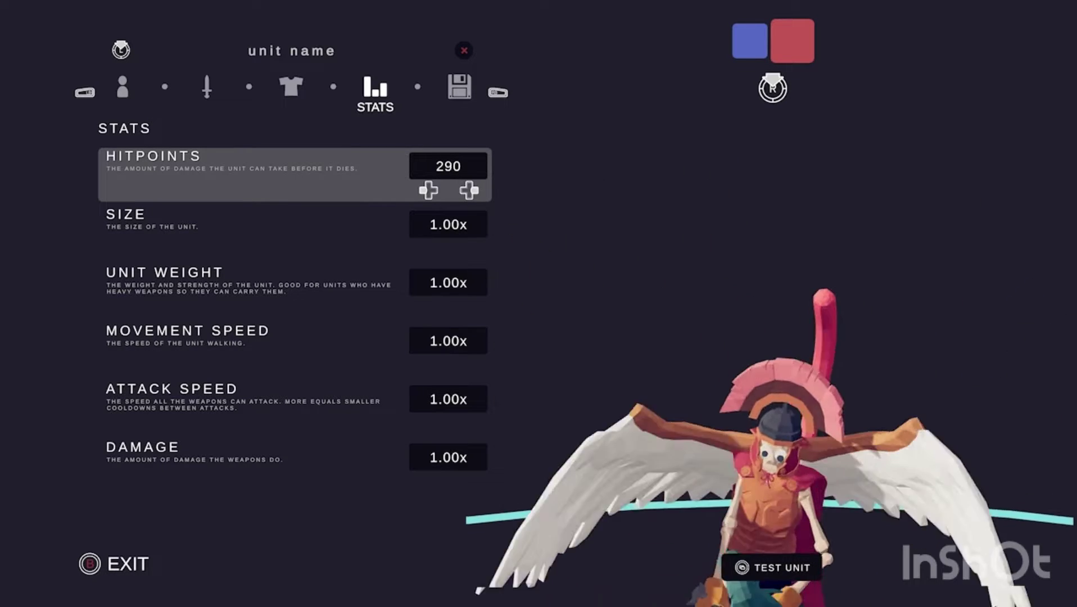
key(Right)
key(Right)
key(Right)
key(Right)
key(Right)
key(Right)
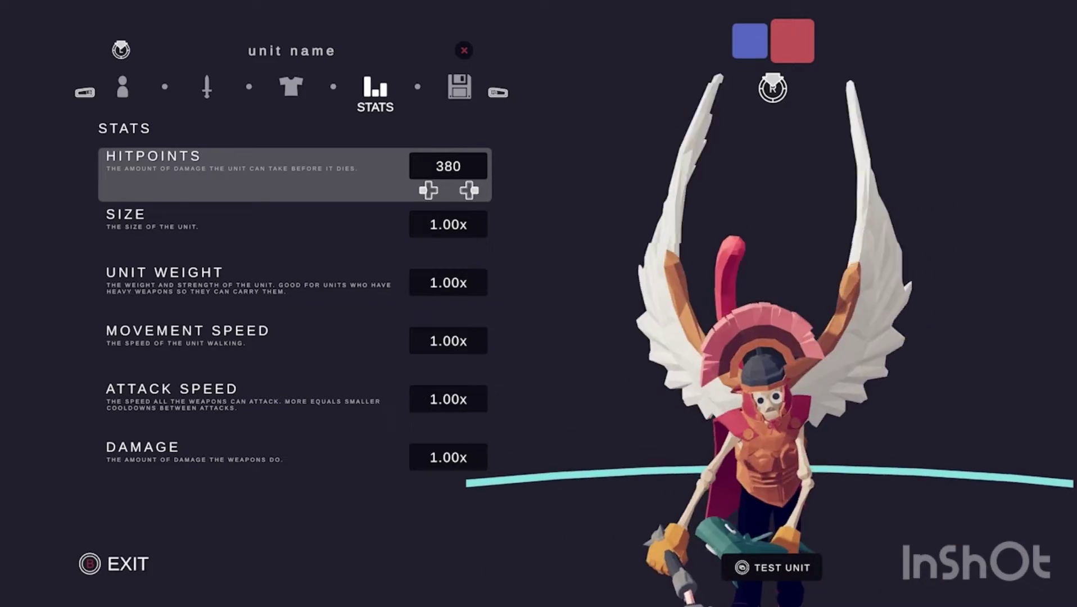
key(Right)
key(Right)
Experiment with the size stat, enlarging the unit and settling at 3.00x
key(Down)
key(Right)
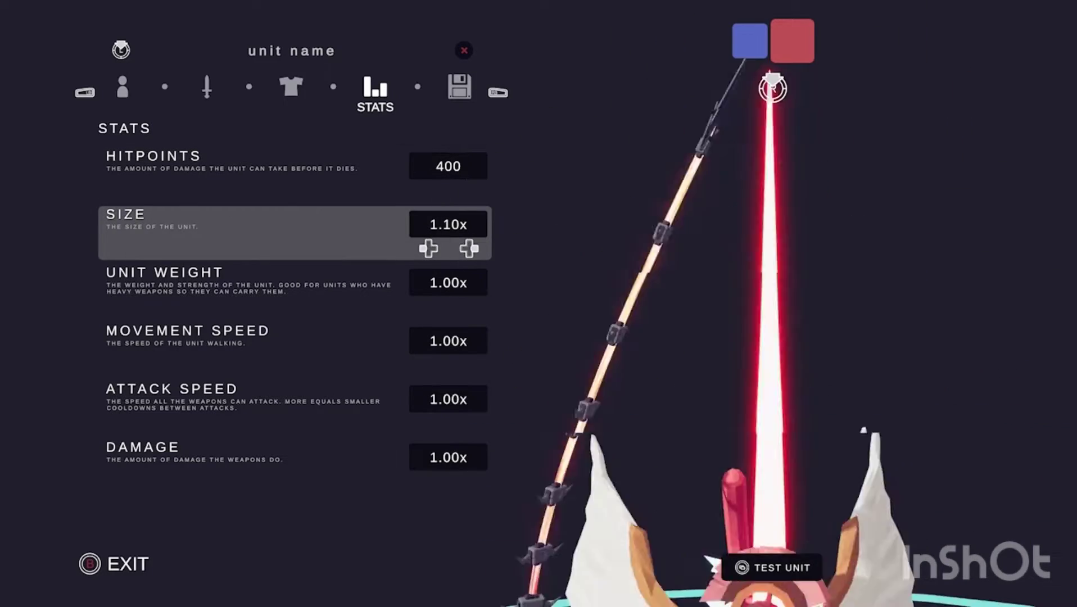
key(Right)
key(Right)
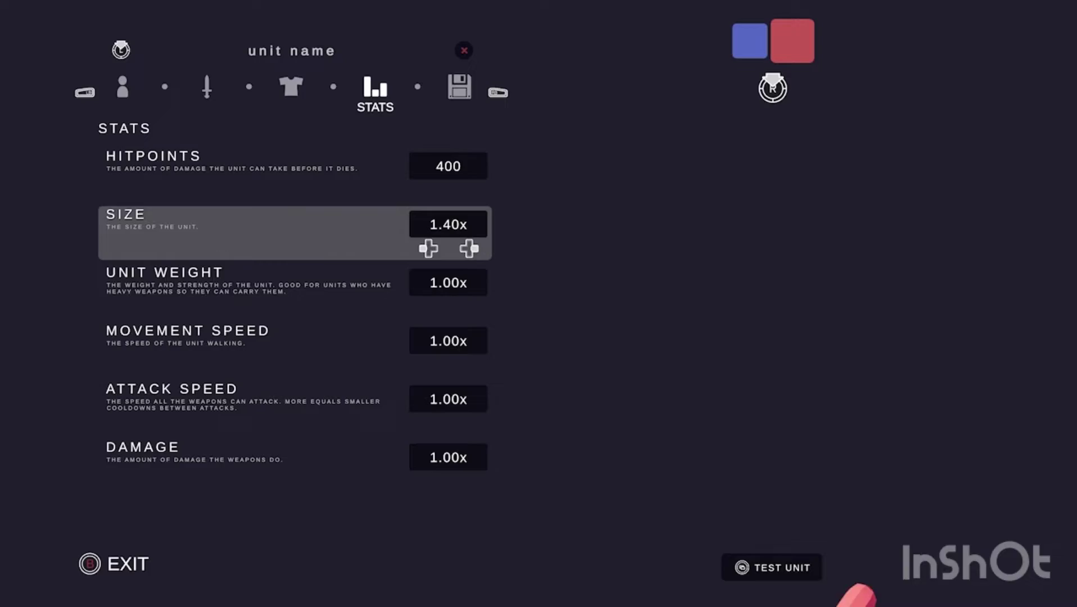
key(Down)
key(Down)
key(Right)
key(Up)
key(Up)
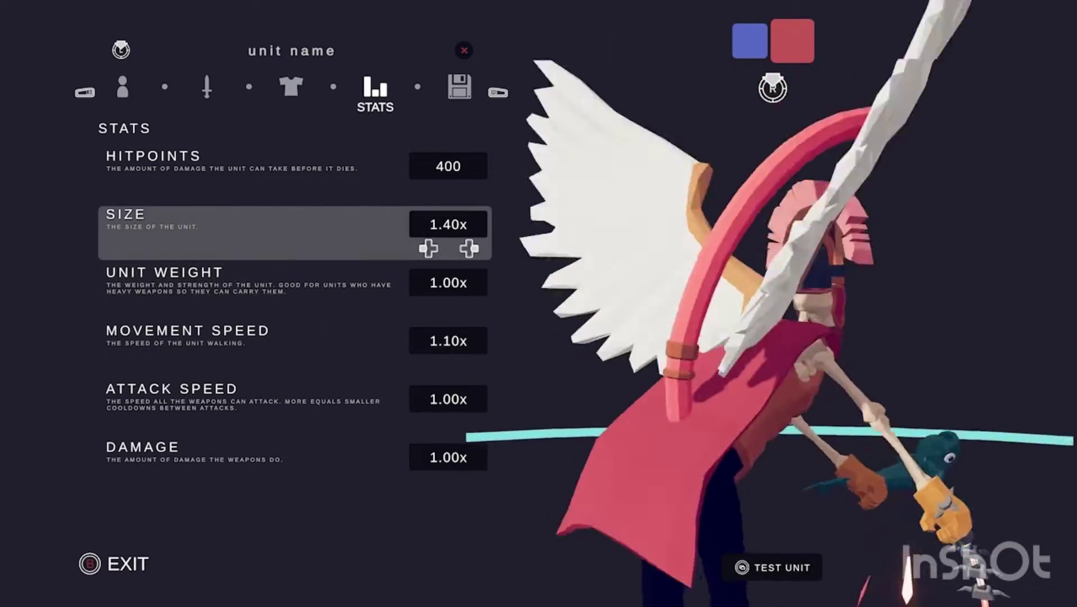
key(Right)
key(Right)
key(Right)
key(Right)
key(Right)
key(Right)
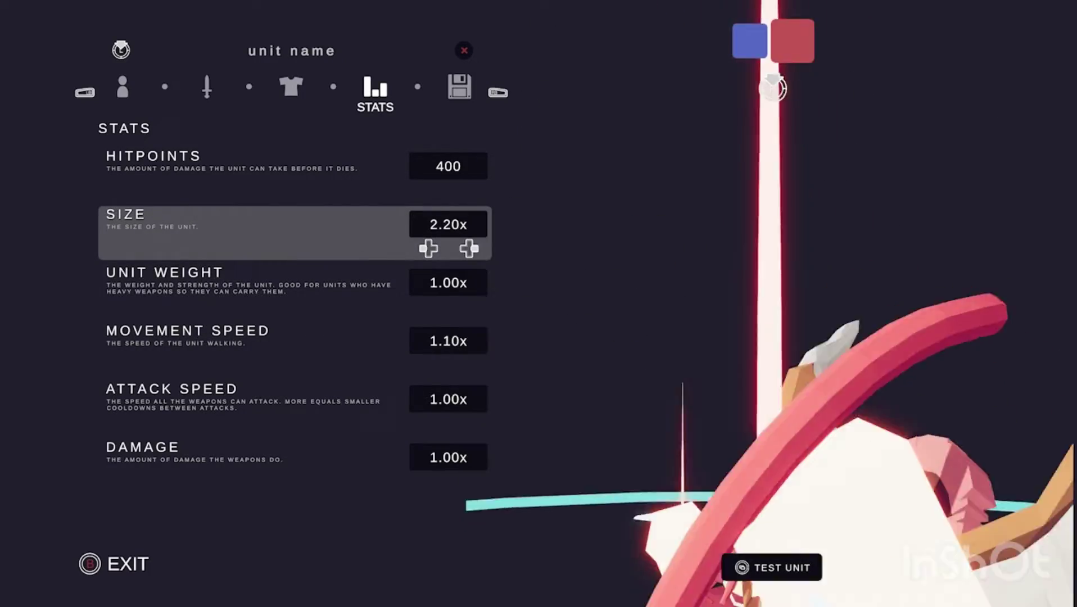
key(Right)
key(Right)
key(Right)
key(Right)
key(Right)
key(Right)
key(Left)
key(Left)
key(Left)
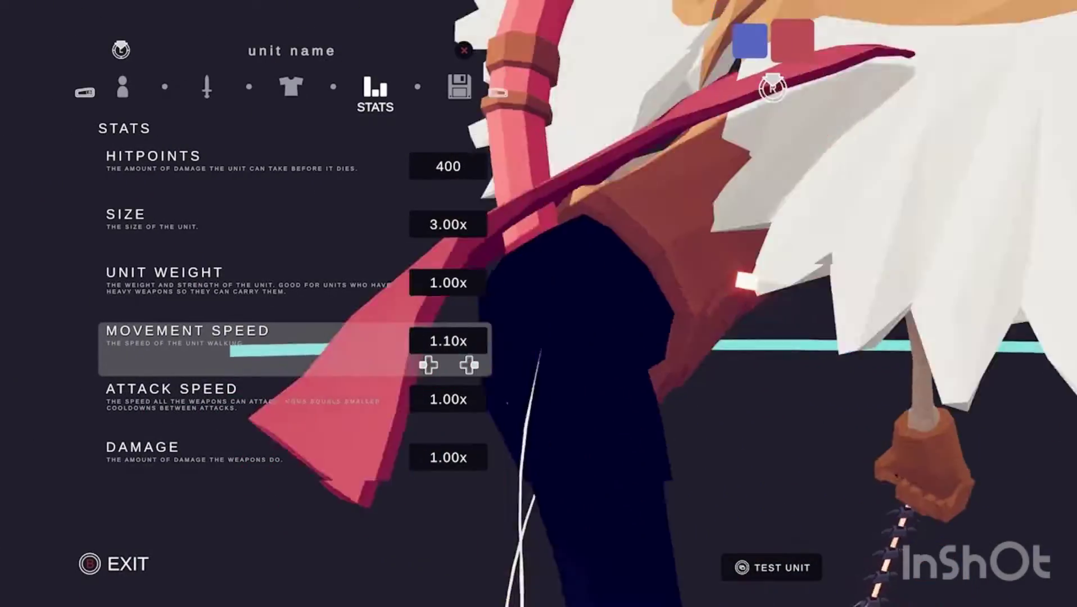
Set movement speed to 1.80x and shrink the unit's size back down
key(Left)
key(Left)
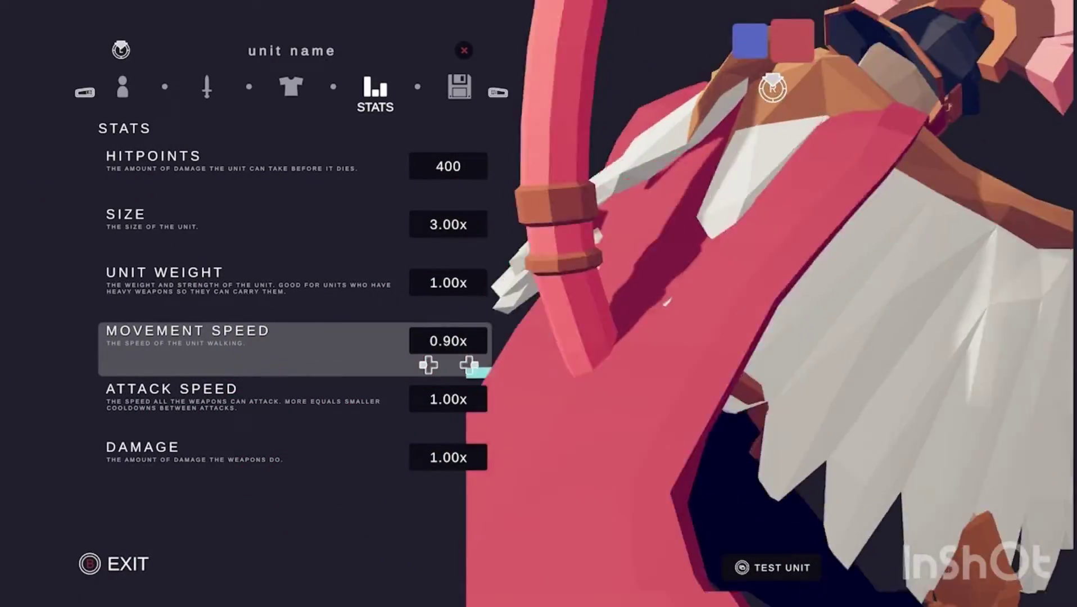
key(Right)
key(Right)
key(Right)
key(Right)
key(Right)
key(Right)
key(Right)
key(Right)
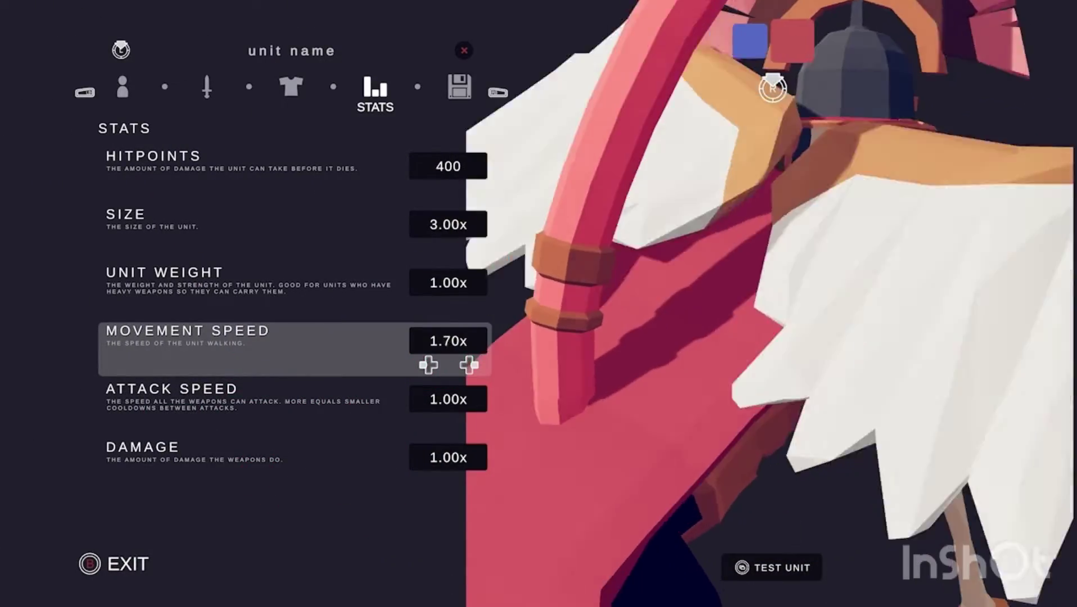
key(Right)
key(Up)
key(Up)
key(Left)
key(Left)
key(Left)
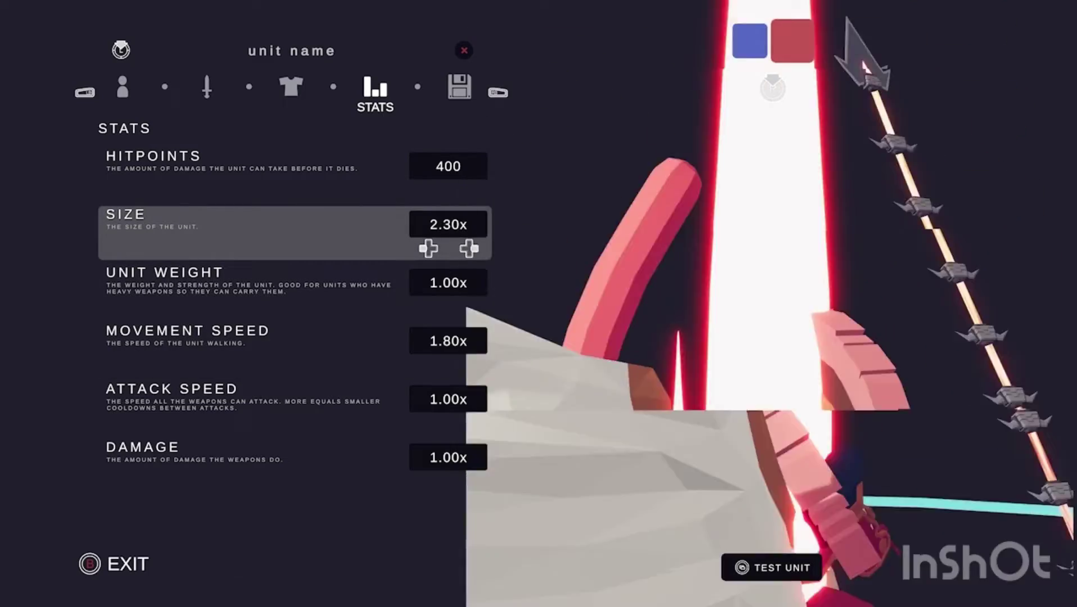
key(Left)
key(Left)
key(Left)
key(Left)
key(Left)
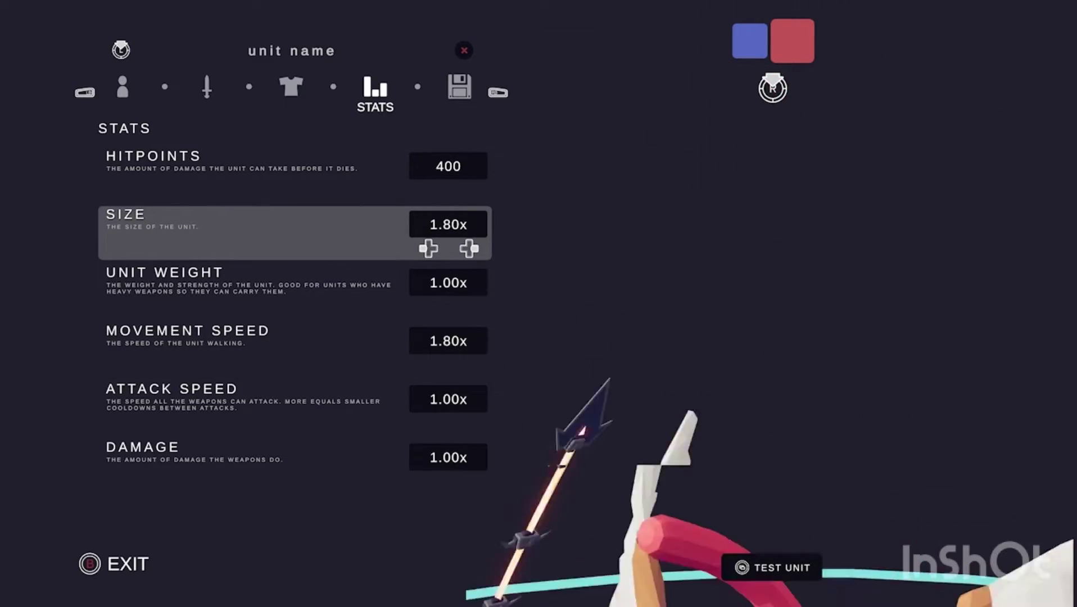
key(Left)
key(Left)
key(Left)
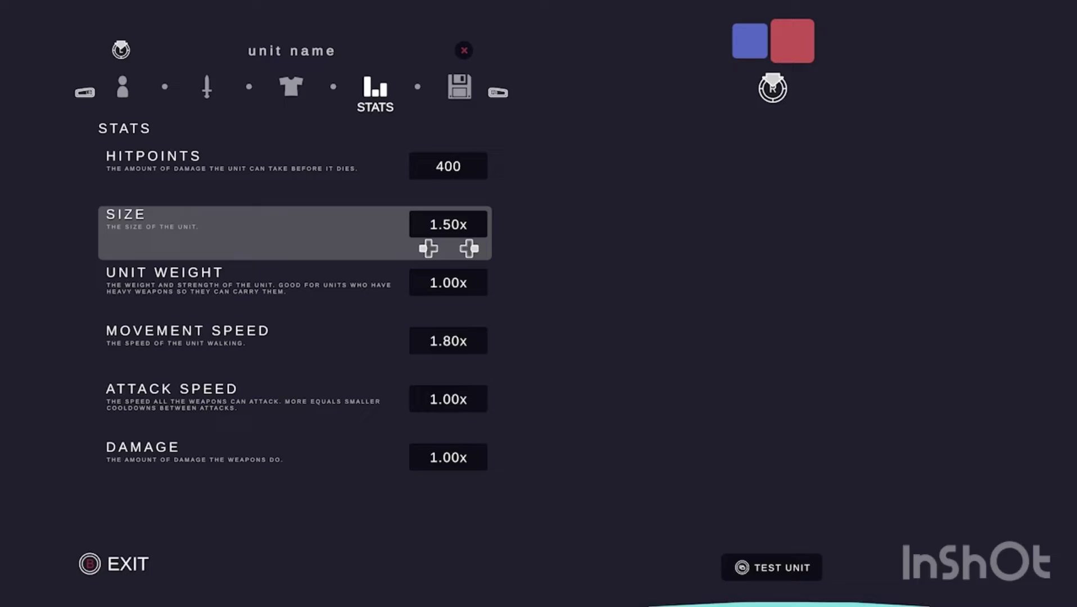
key(Down)
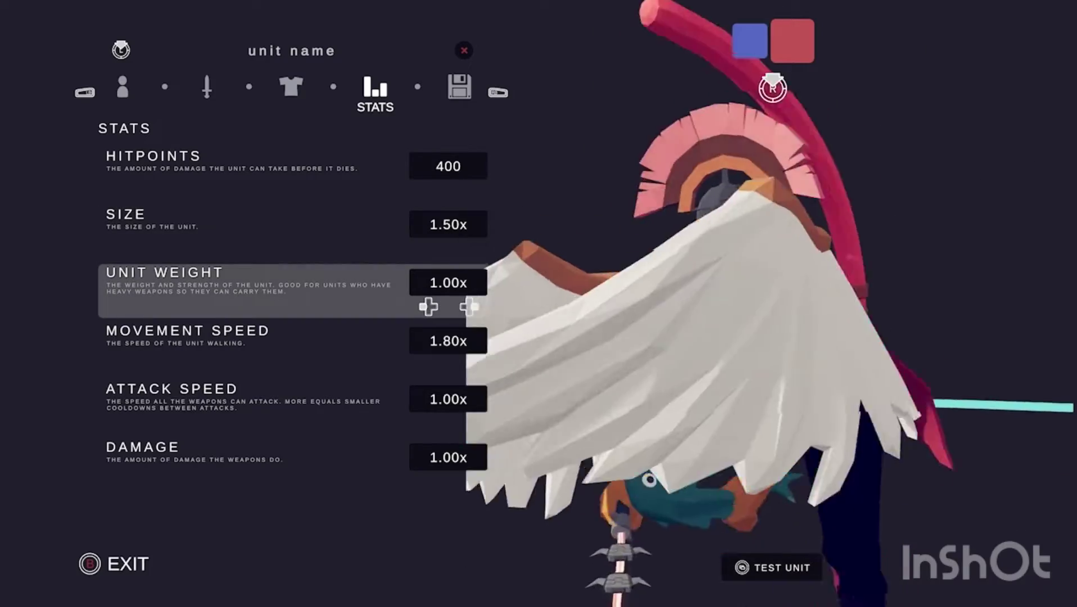
key(Down)
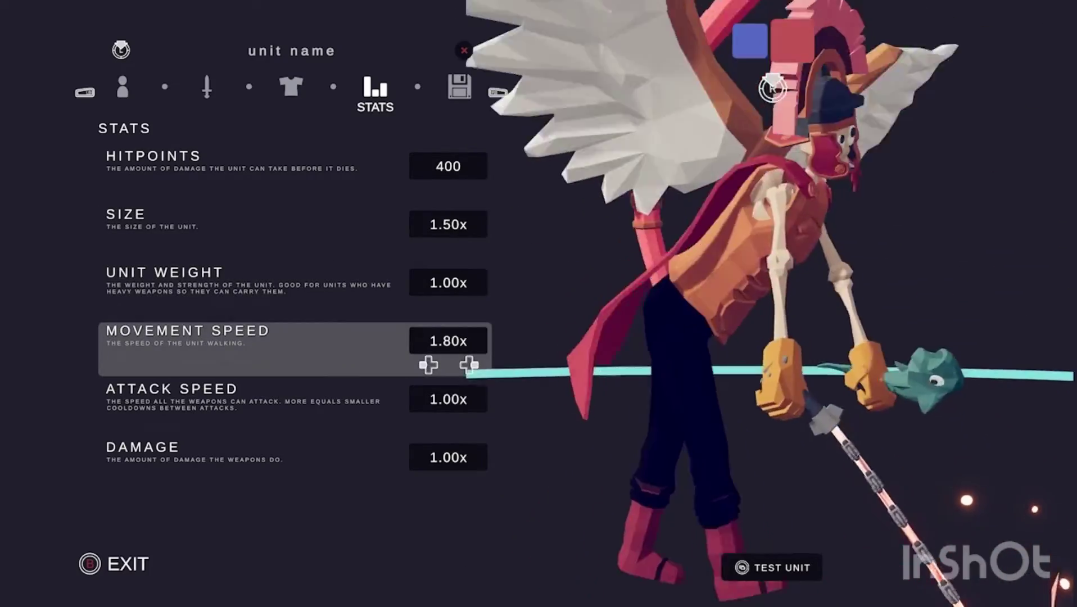
key(Escape)
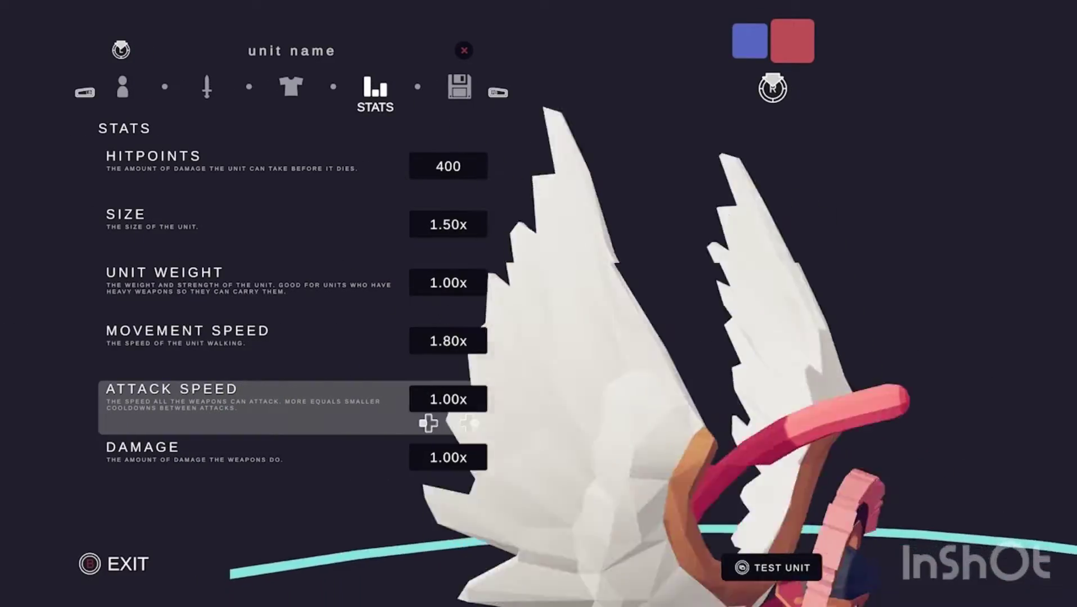
Raise the unit weight to 1.90x
key(Up)
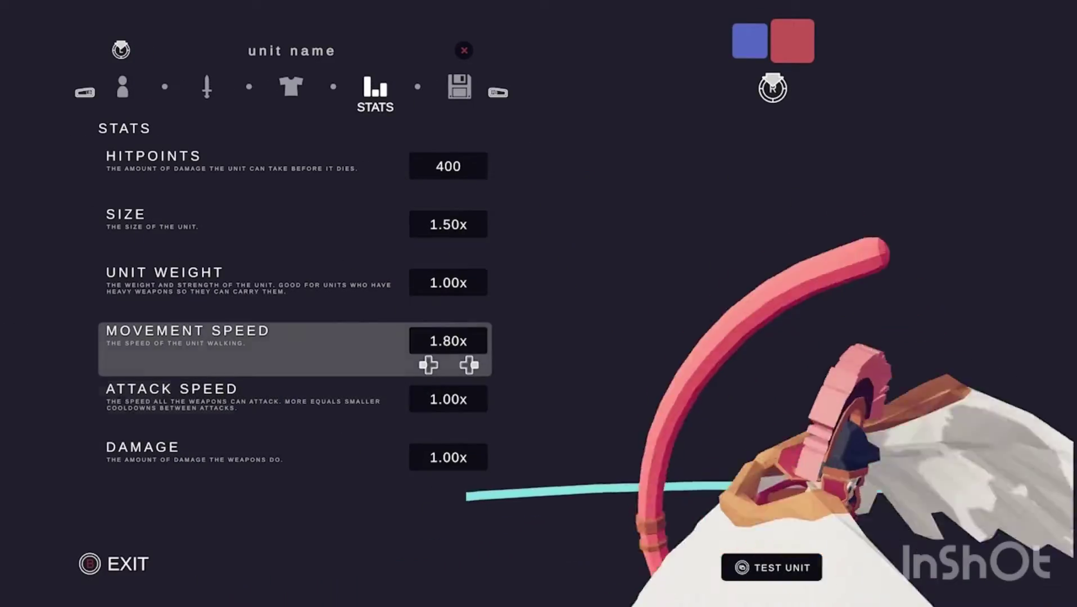
key(Up)
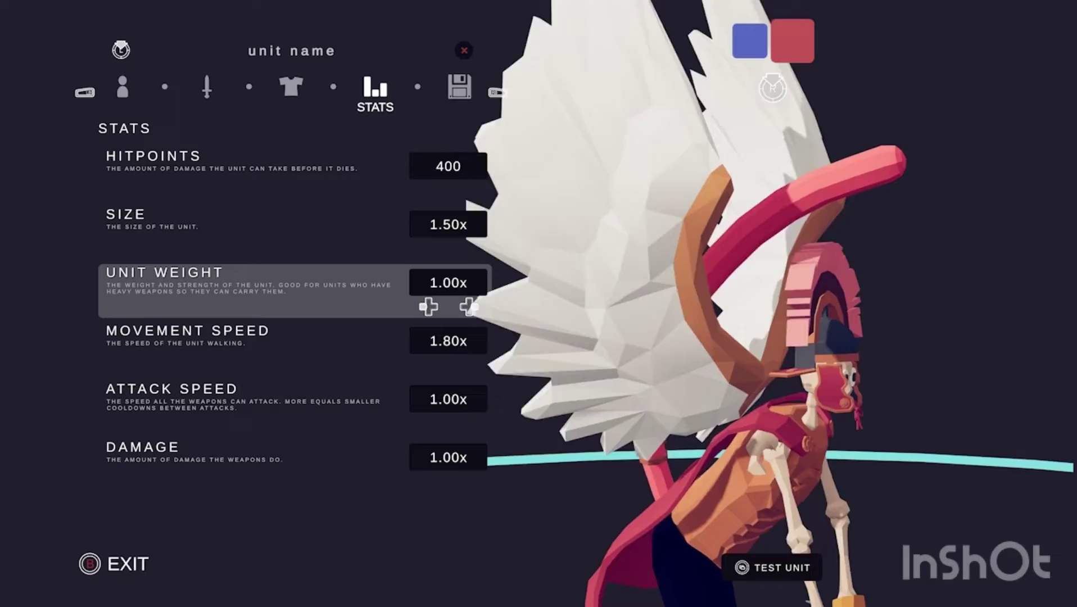
key(Right)
key(Right)
key(Right)
key(Right)
key(Right)
key(Right)
key(Right)
key(Right)
key(Right)
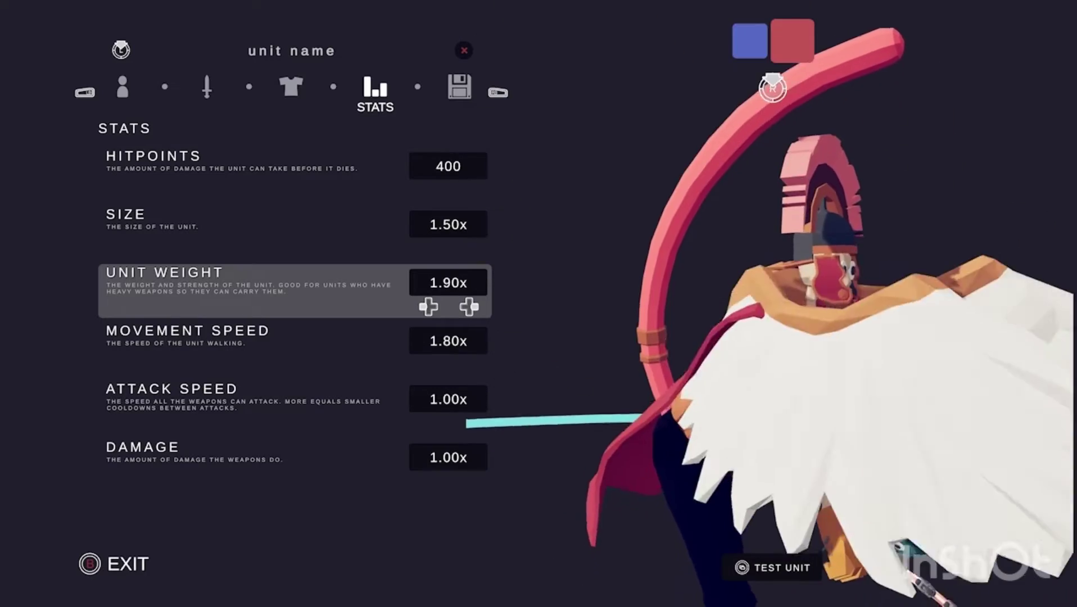
key(Right)
View the Order Units Stay and Valkyrie Wings ability details
key(q)
key(q)
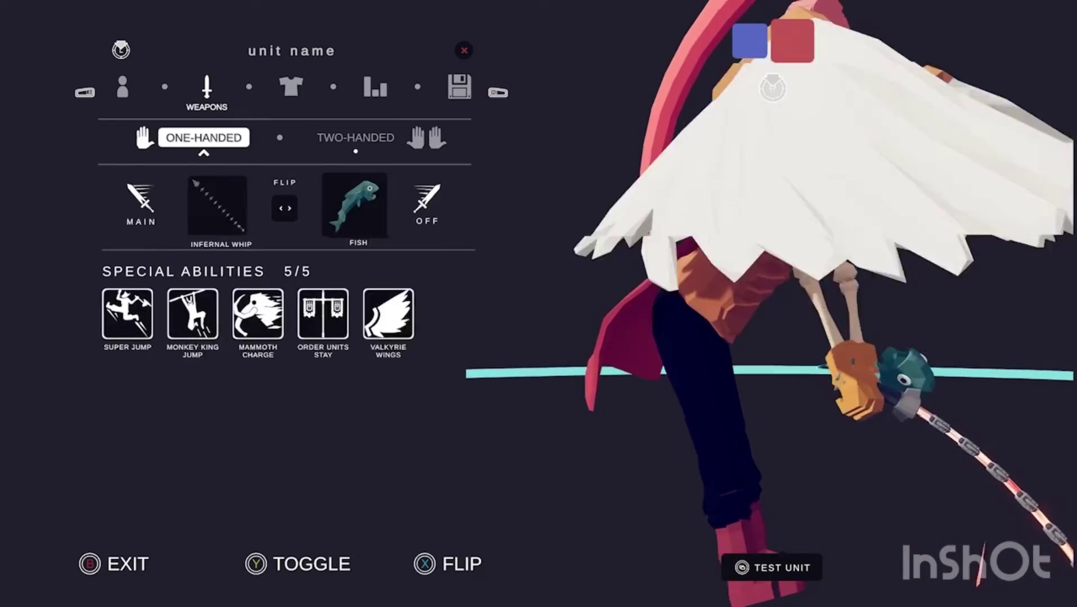
key(Return)
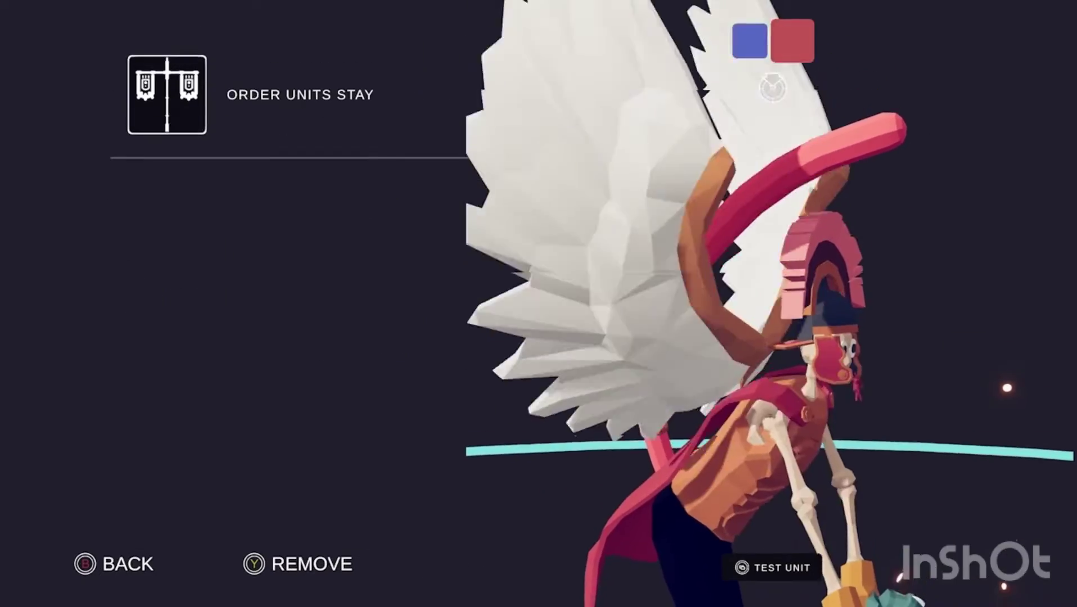
key(Escape)
key(Right)
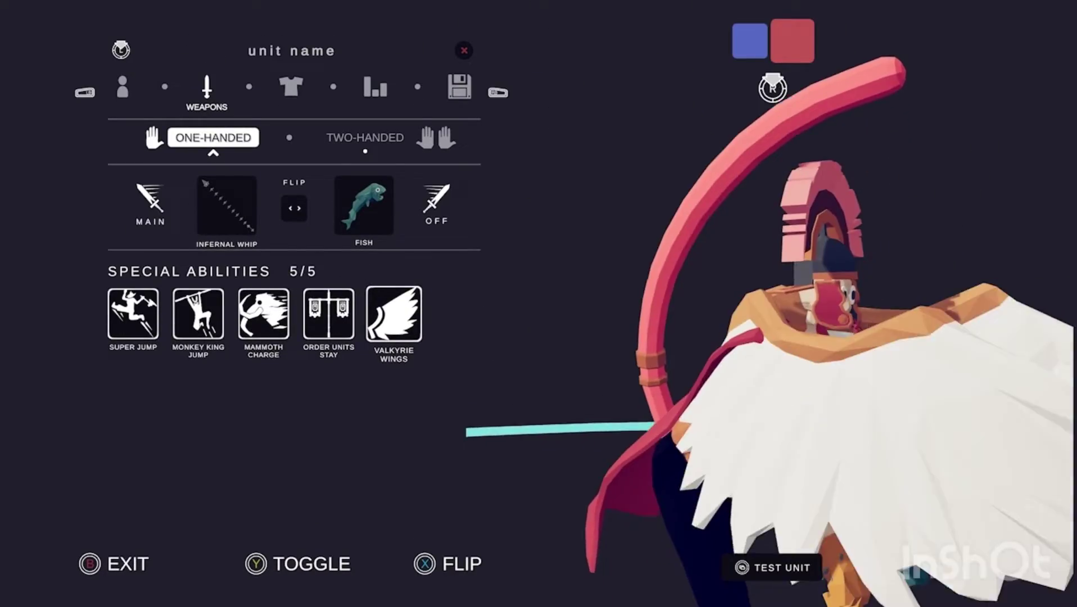
key(Return)
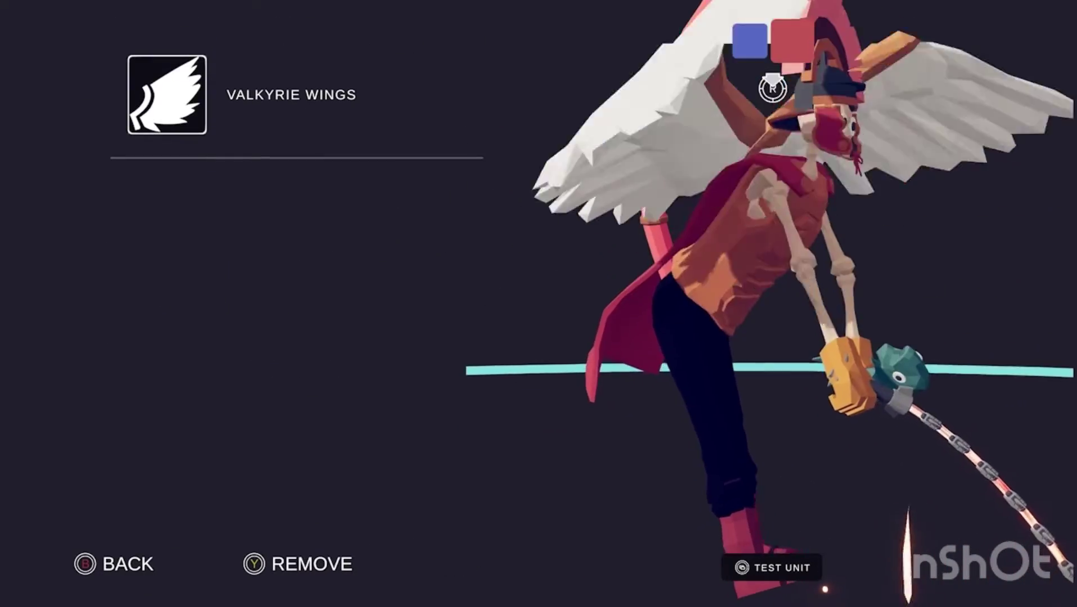
key(Escape)
Add Cavalry Charge from the ability list
key(Return)
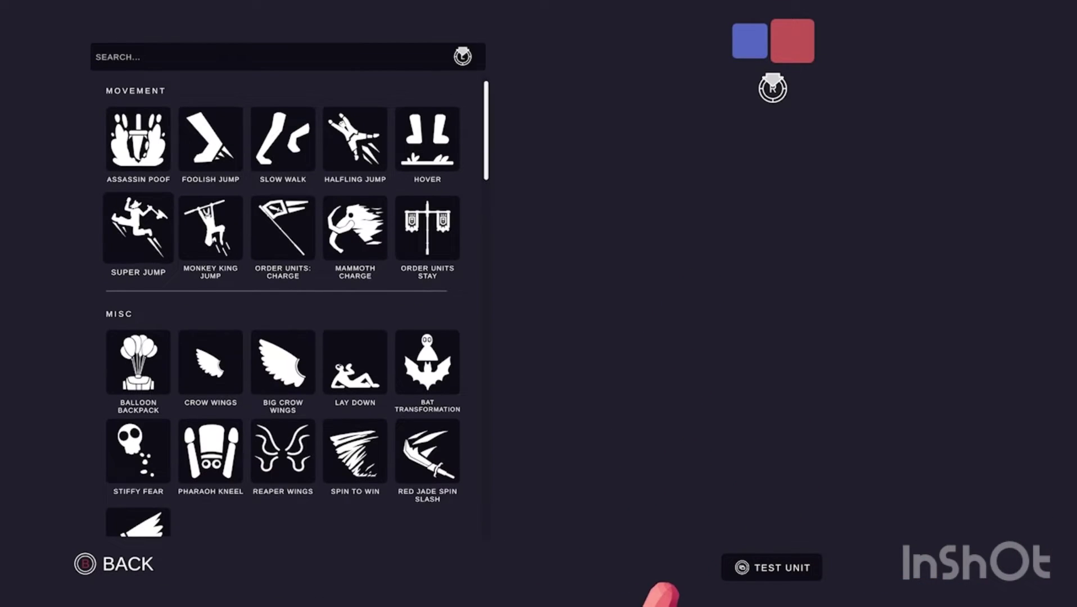
key(Down)
key(Down)
key(Down)
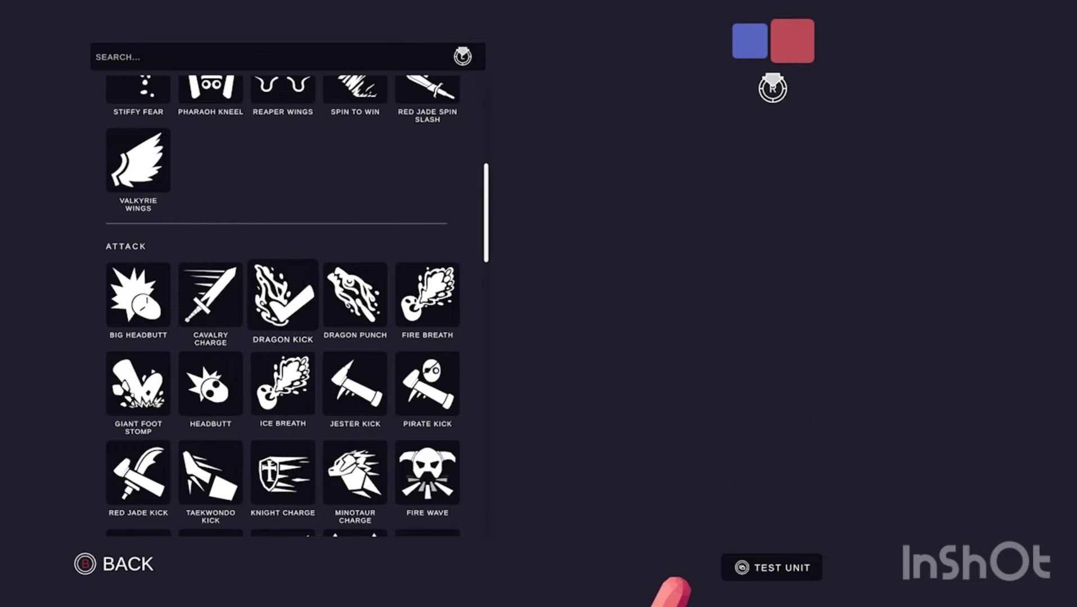
key(Up)
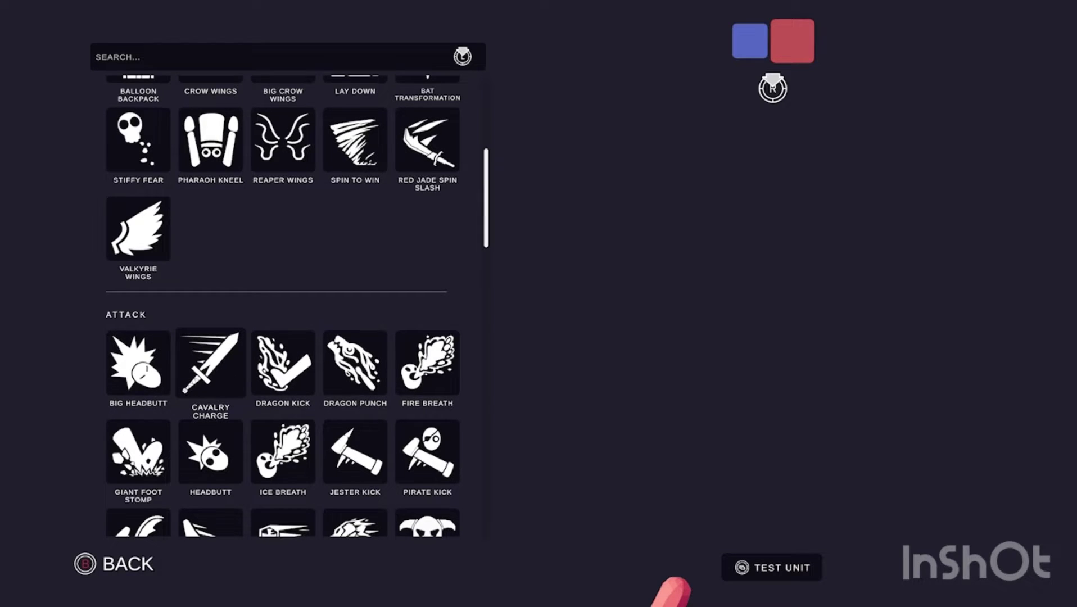
key(Return)
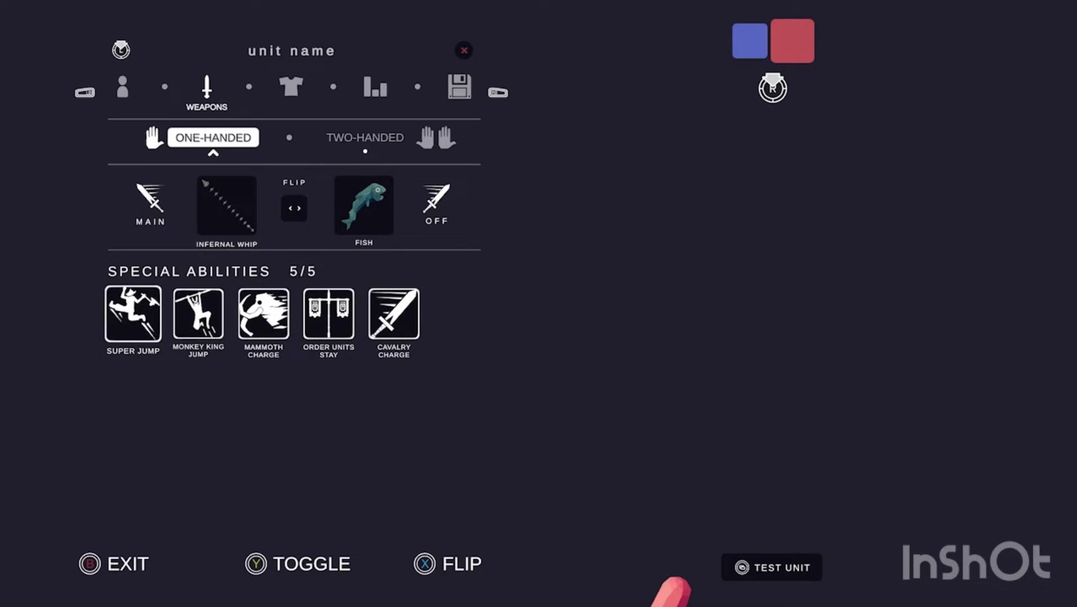
Remove Super Jump and add Self Copy in its place
key(Return)
key(y)
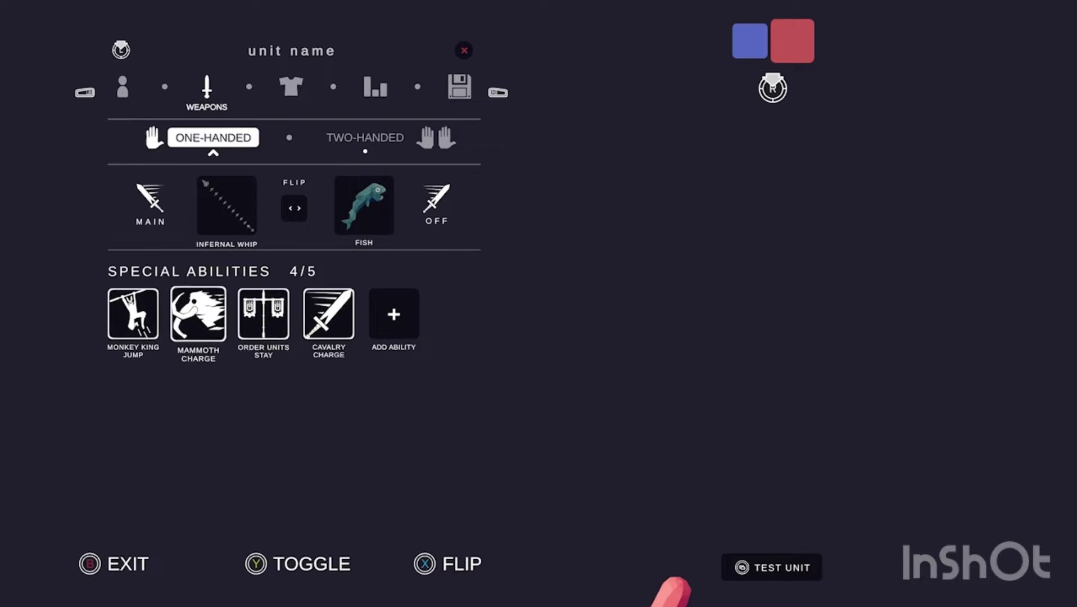
key(Return)
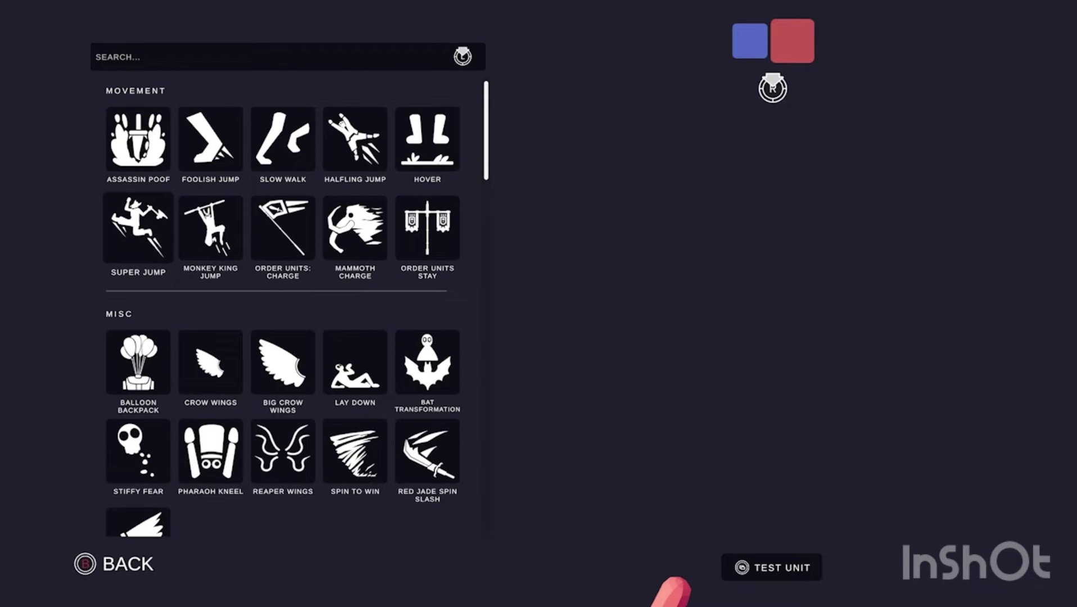
scroll(283, 336, down, 2)
scroll(283, 336, down, 1)
scroll(282, 337, down, 1)
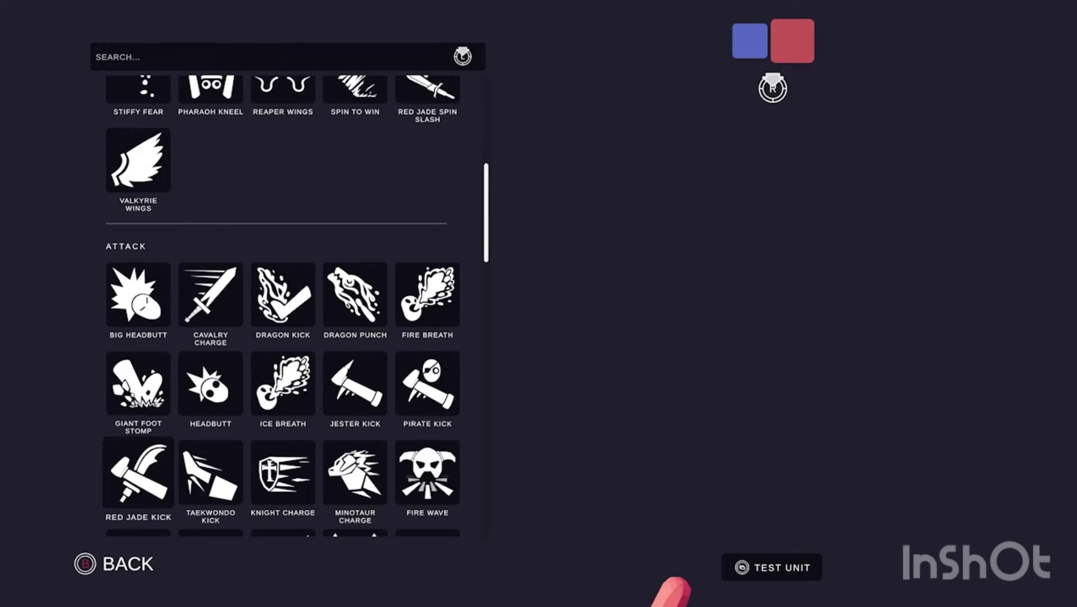
scroll(283, 336, down, 1)
scroll(282, 336, down, 2)
scroll(283, 336, down, 1)
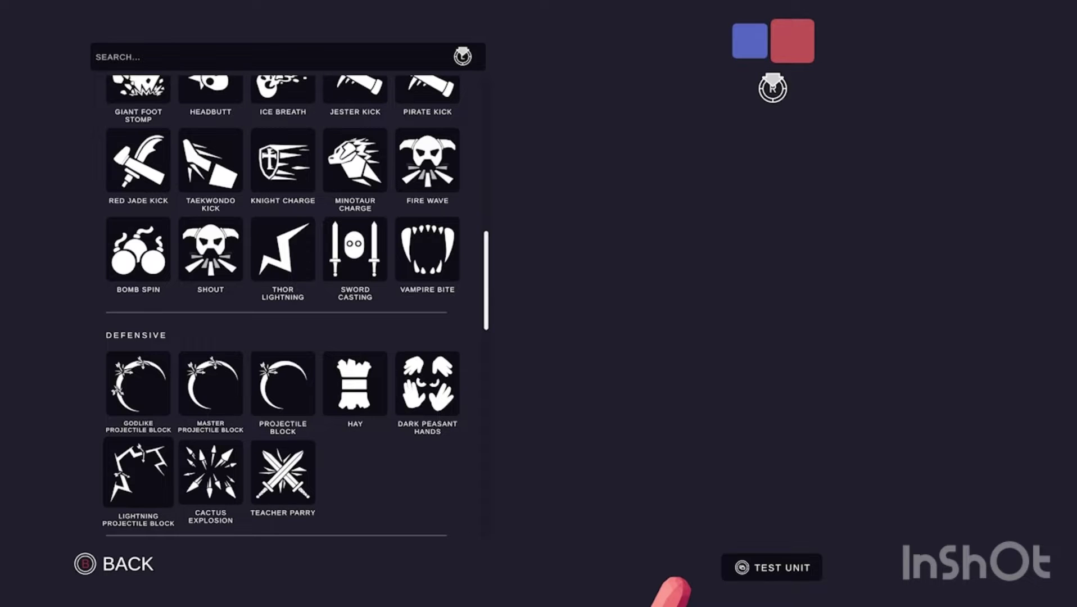
scroll(282, 336, down, 2)
scroll(283, 337, down, 1)
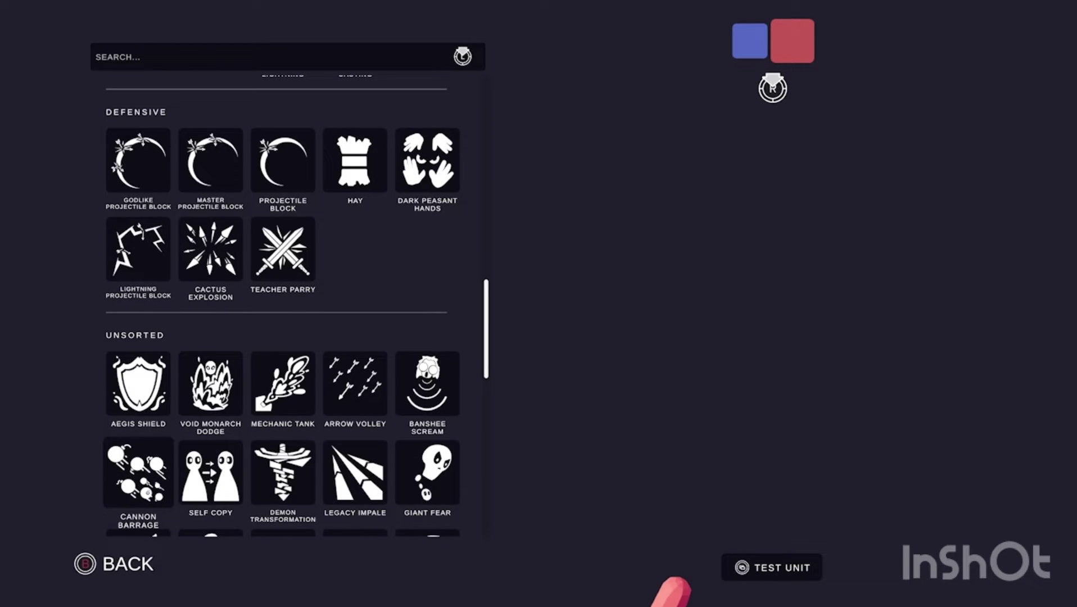
key(Return)
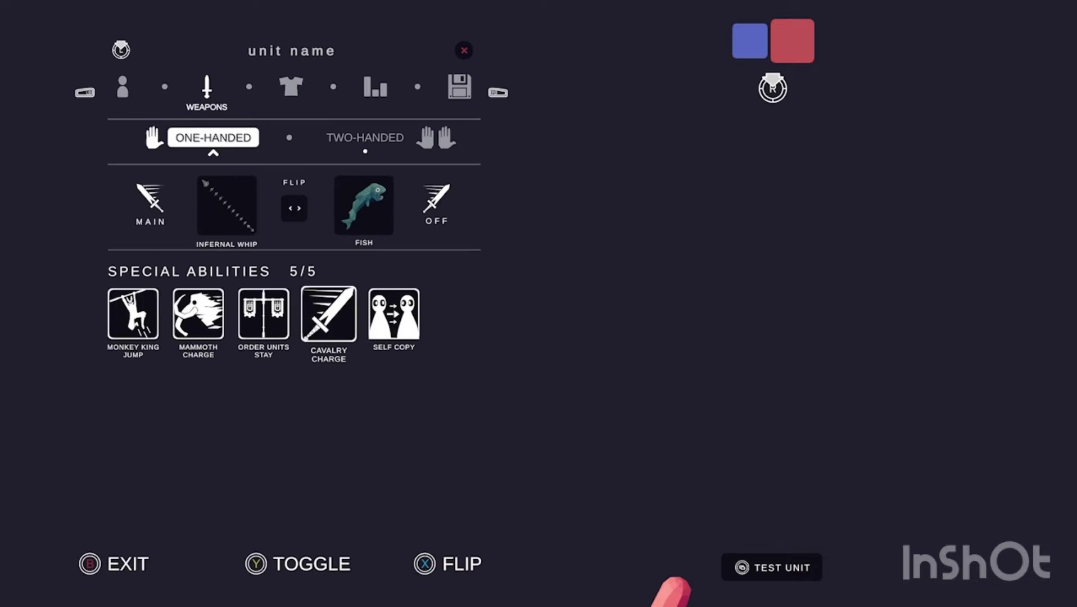
Adjust the unit's size stat, ending at 1.60x
key(Tab)
key(Tab)
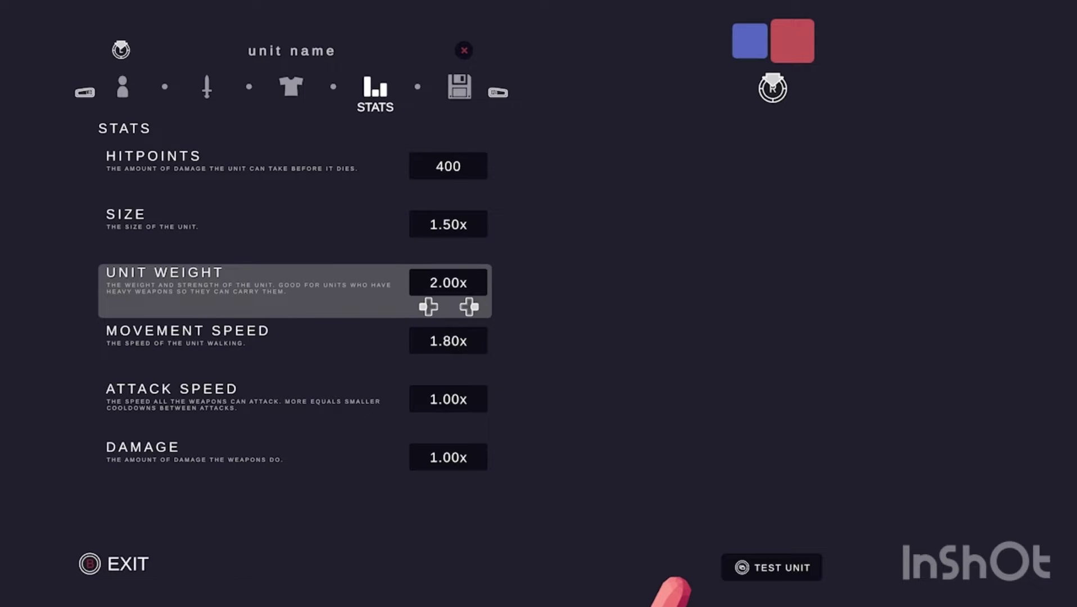
key(Up)
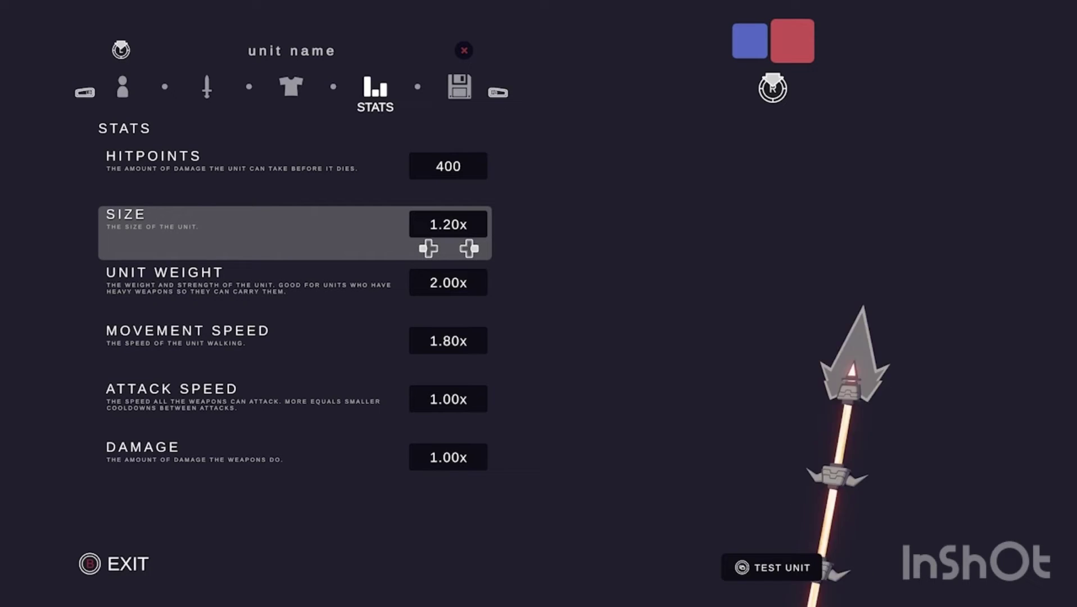
key(Left)
key(Down)
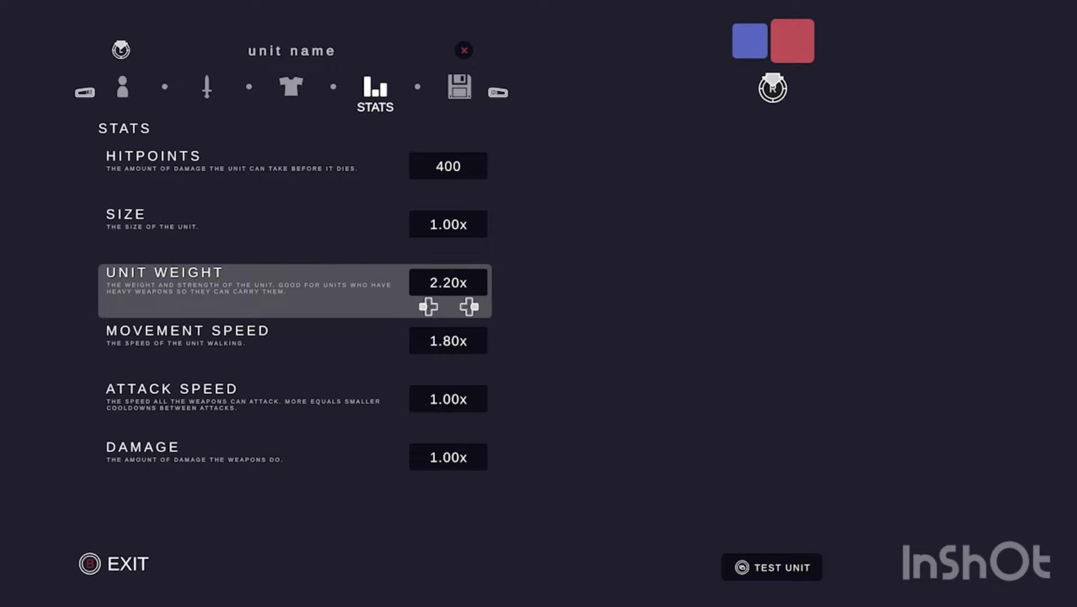
key(Down)
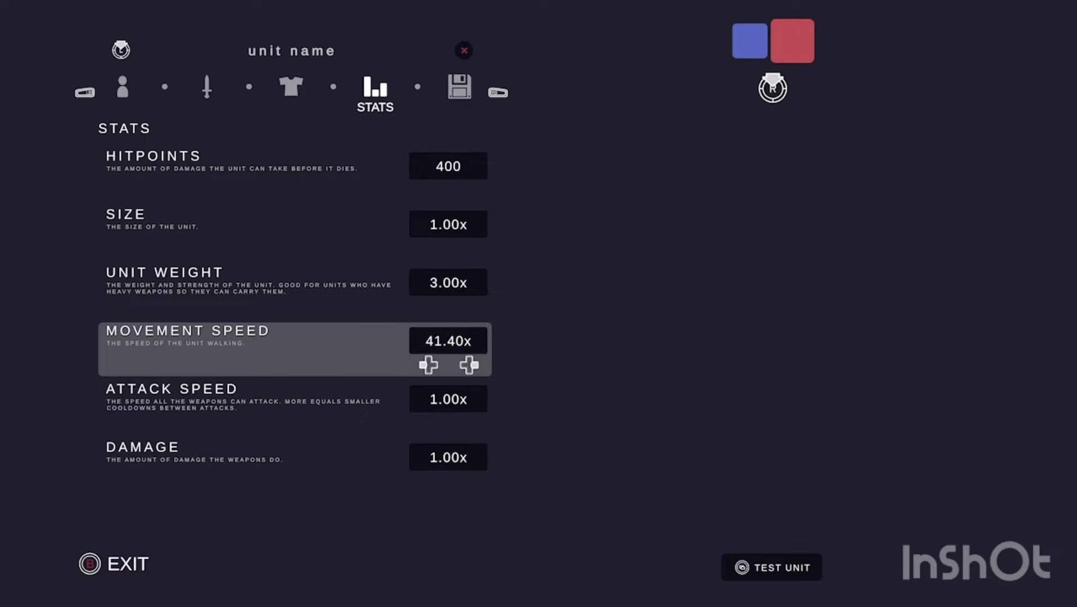
key(Up)
key(Up)
key(Right)
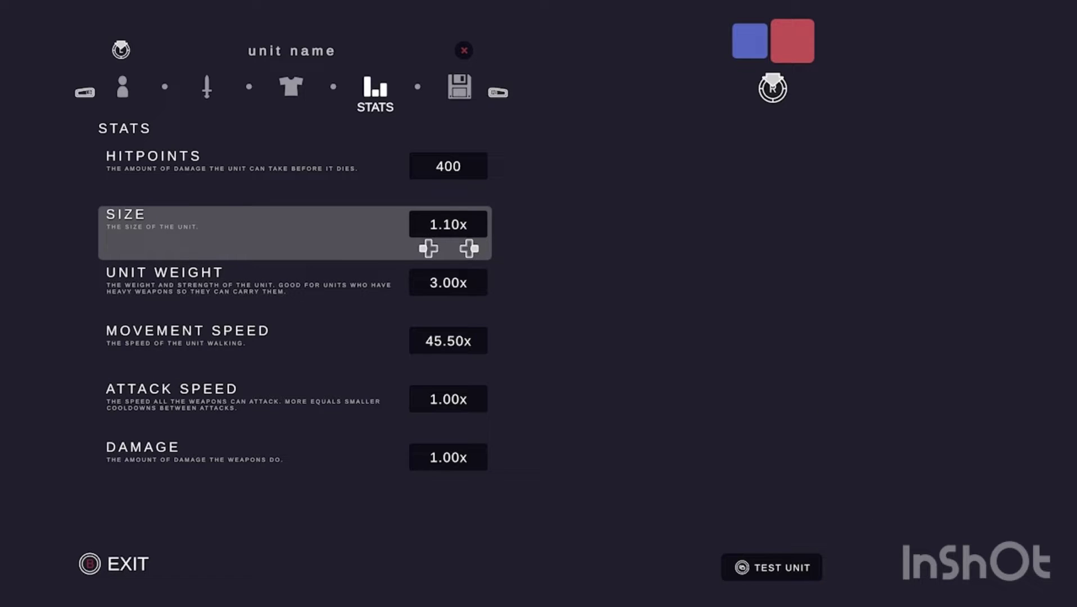
key(Right)
key(Right)
key(Right)
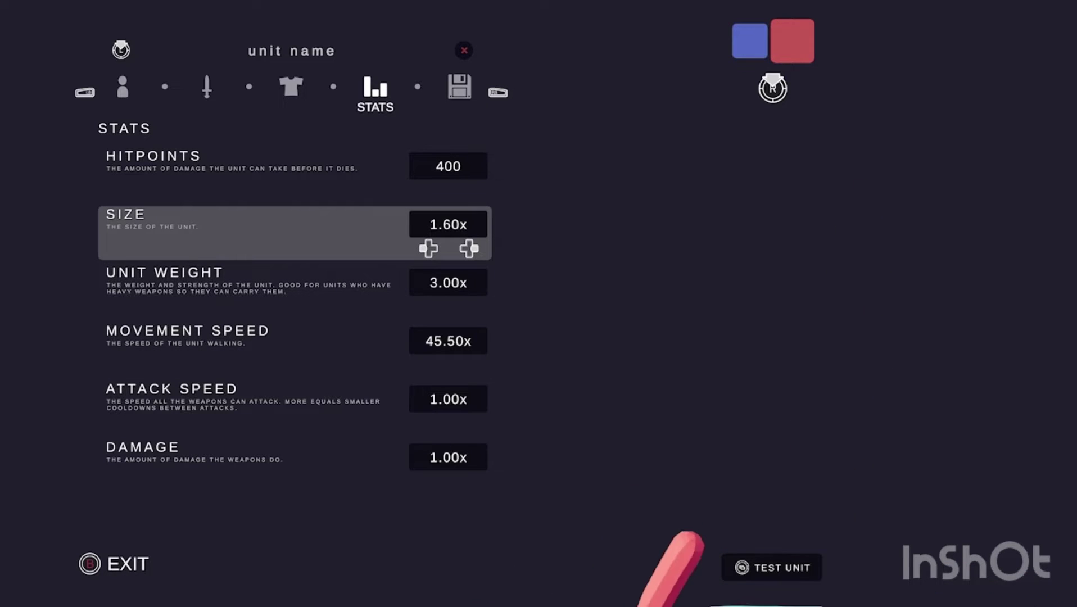
Adjust attack speed toward 0.10x and move to the damage stat
key(Down)
key(Down)
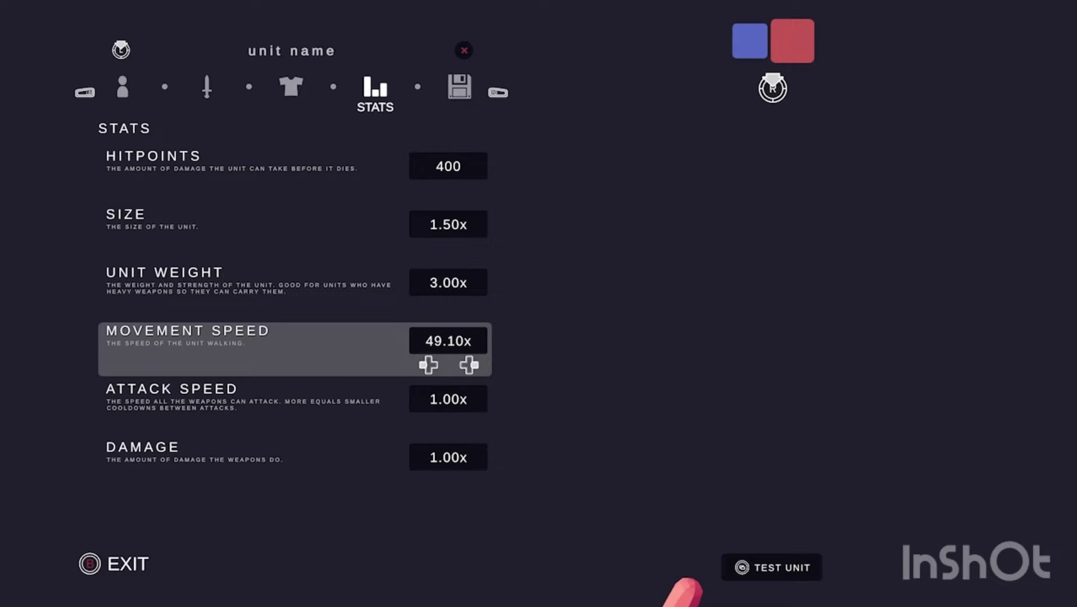
key(Down)
key(Right)
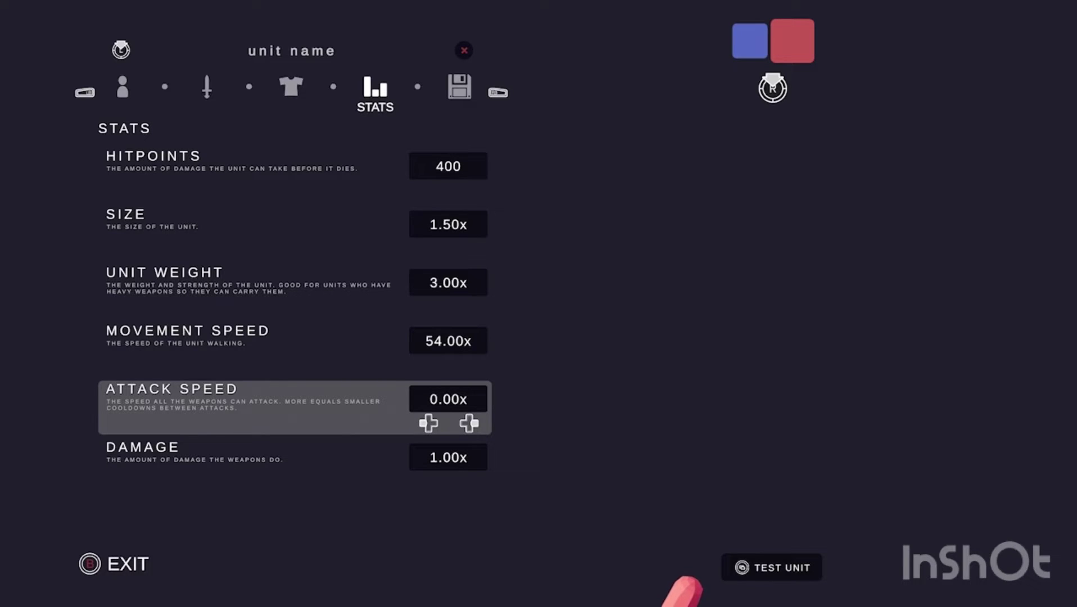
key(Down)
key(Down)
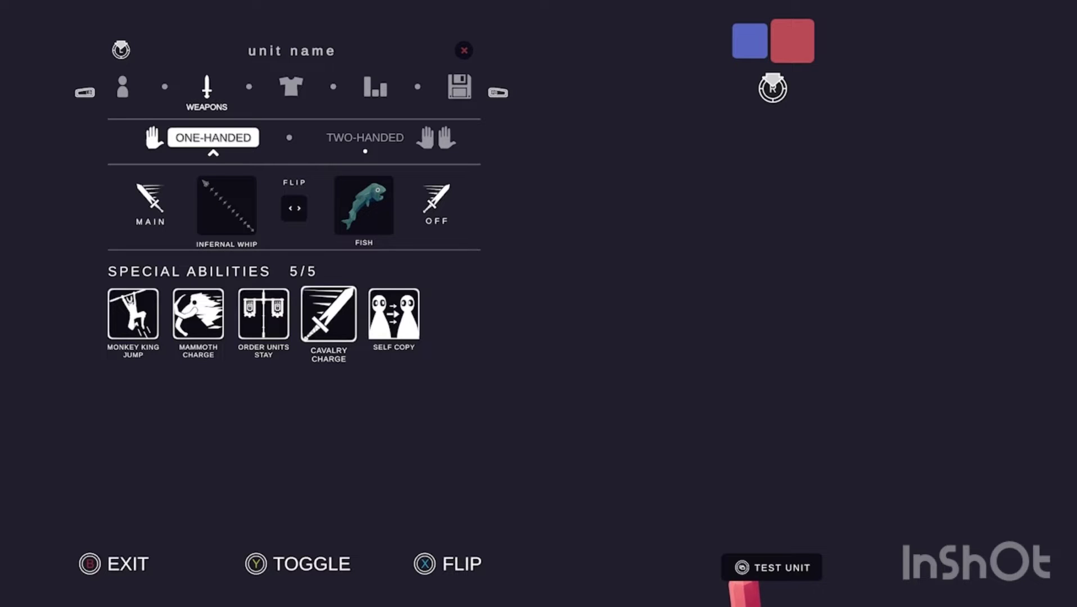
Remove Cavalry Charge and add Lay Down as the fifth ability
key(Return)
key(Escape)
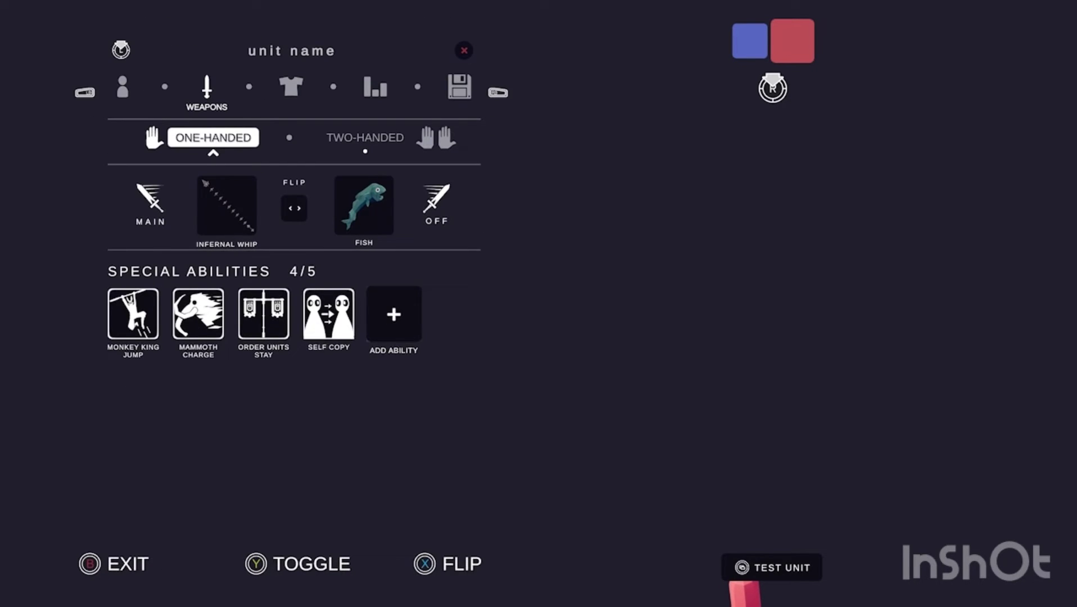
key(Return)
key(Right)
key(Right)
key(Right)
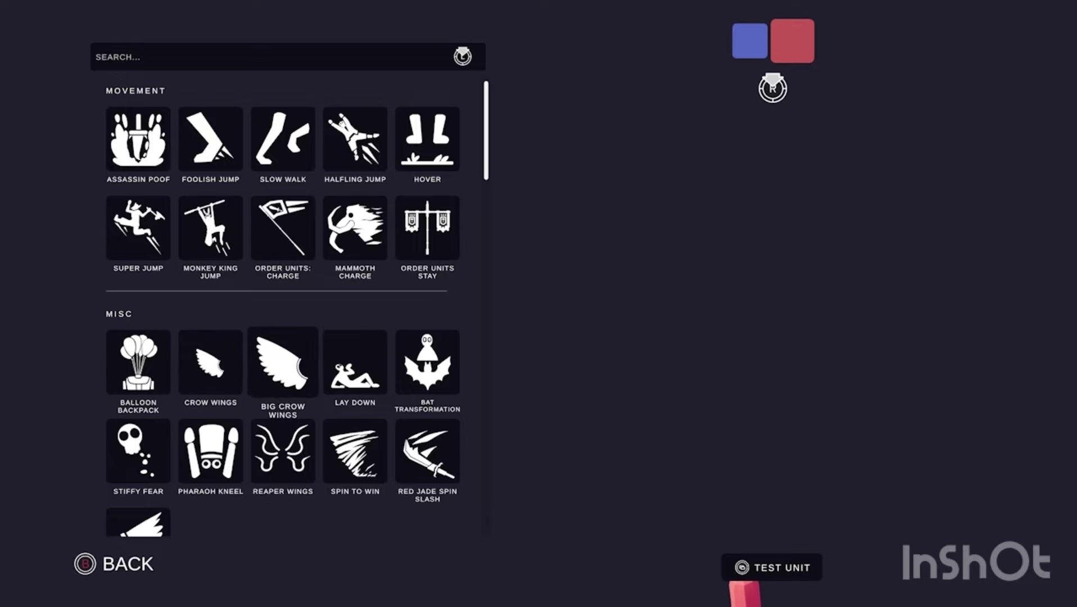
key(Return)
Lower movement speed and unit weight on the stats page, then run a test battle
key(Tab)
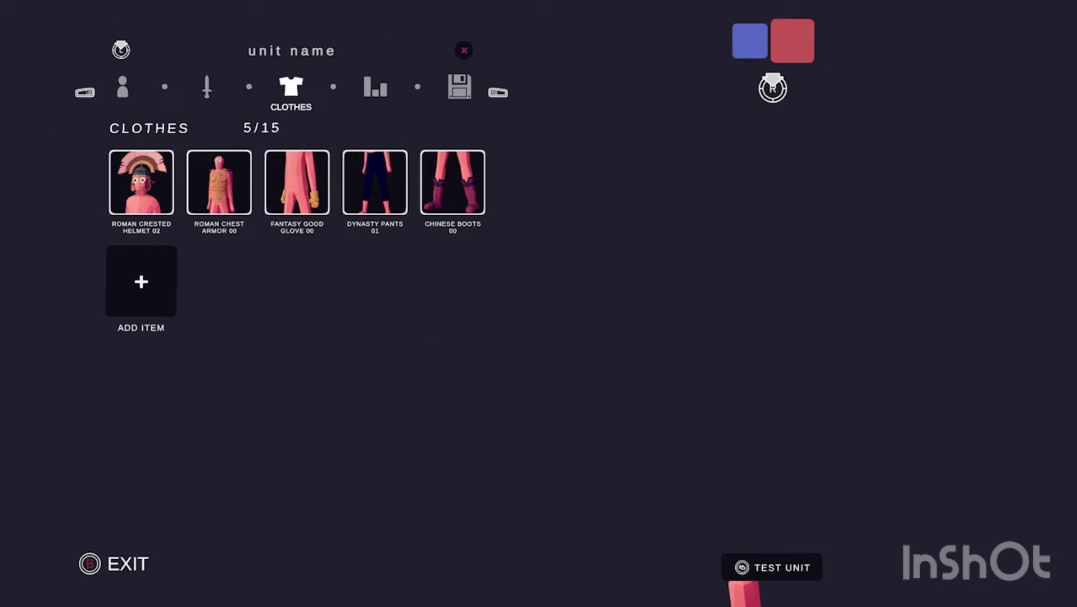
key(Tab)
key(Up)
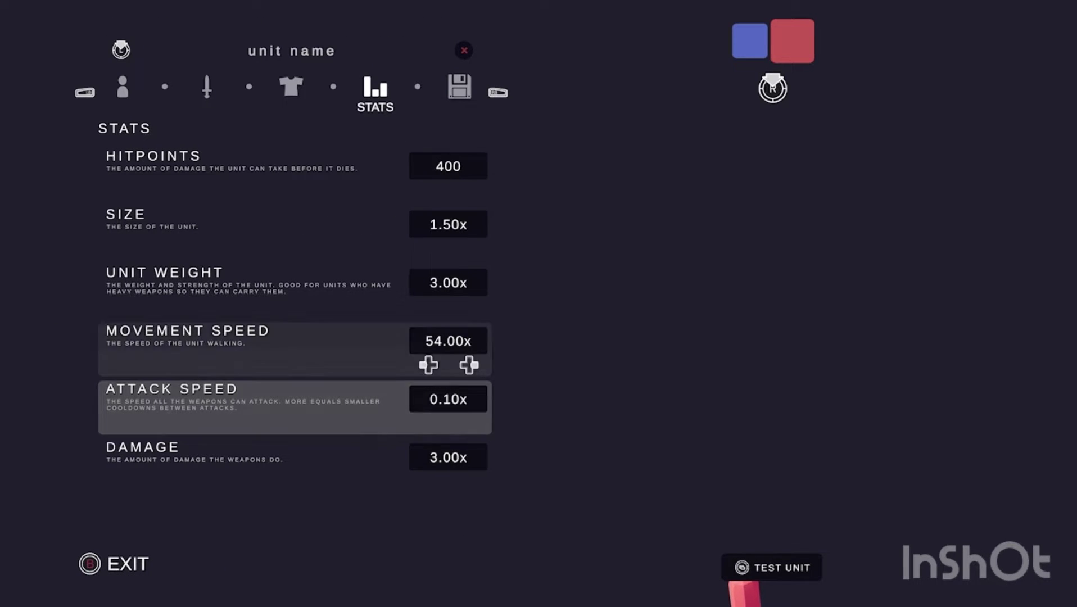
key(Up)
key(Down)
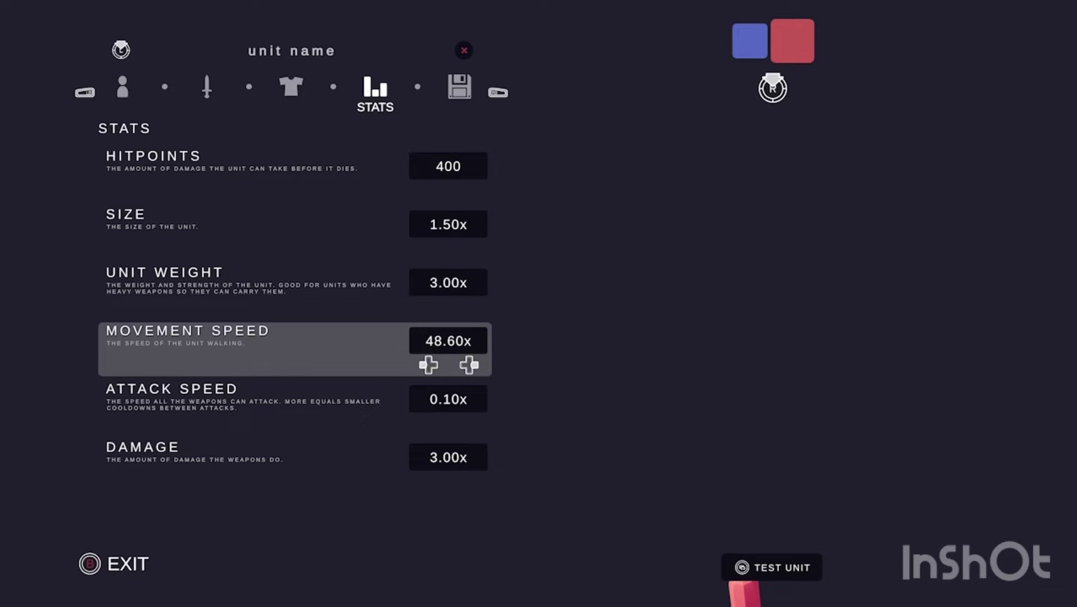
key(Up)
key(Left)
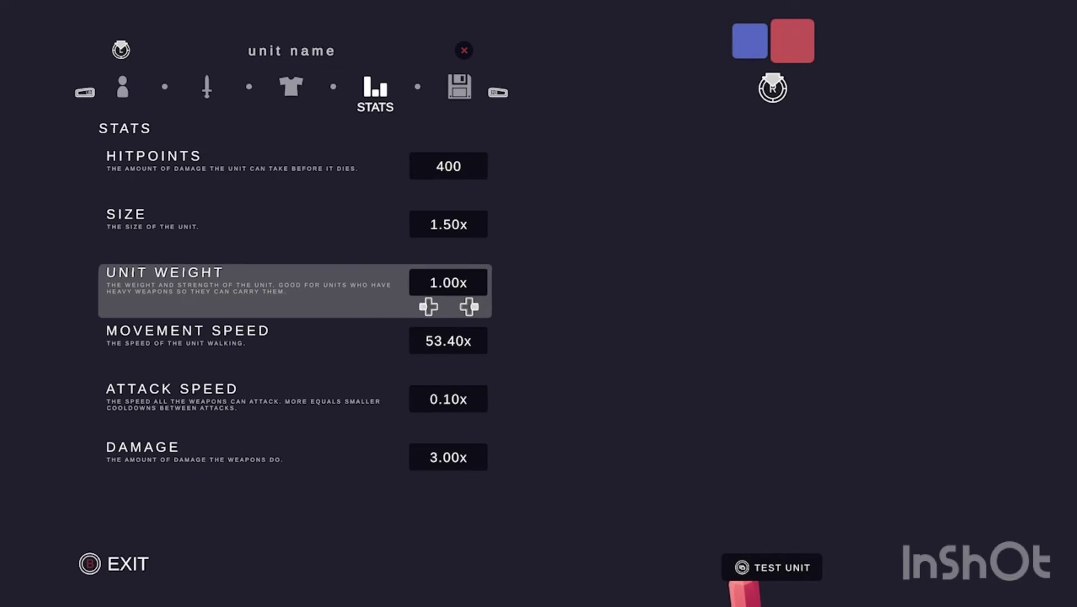
key(Return)
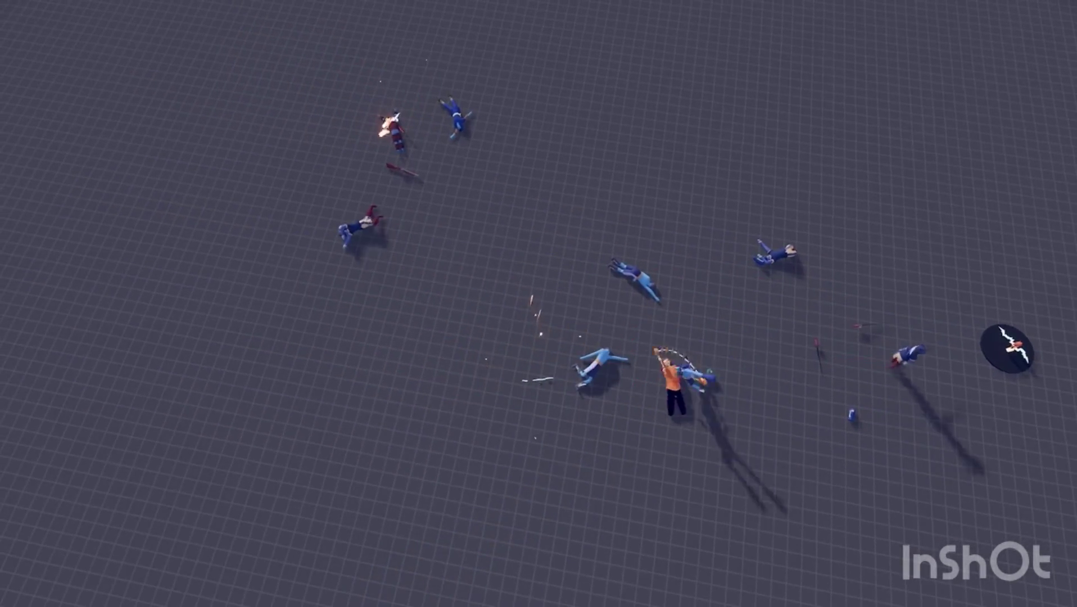
Back from the arena, lower unit weight further to 0.10x and retest the unit
key(Escape)
key(Up)
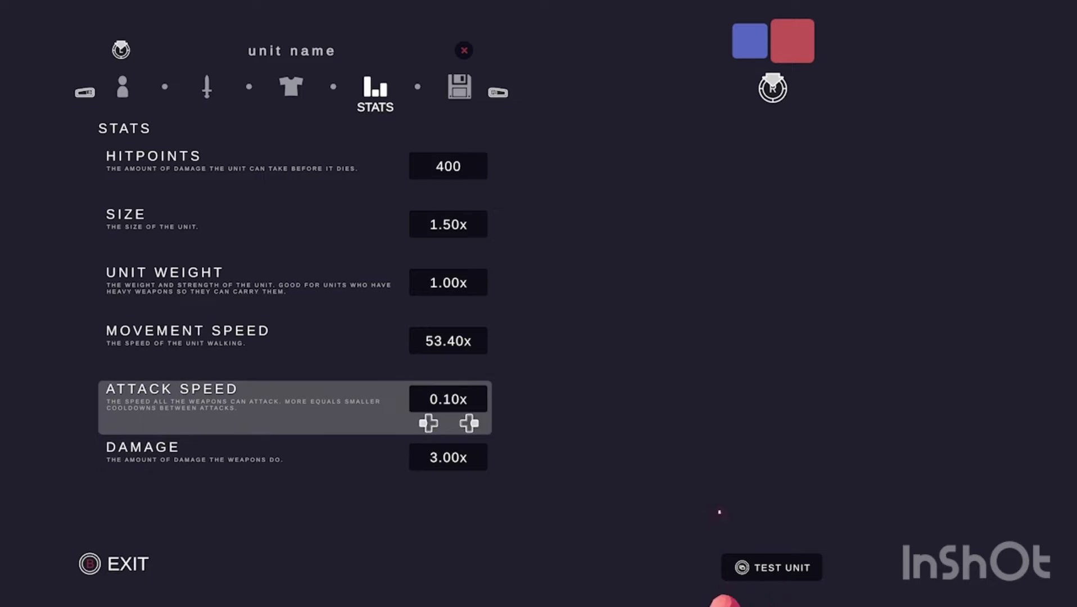
key(Up)
key(Up)
key(Left)
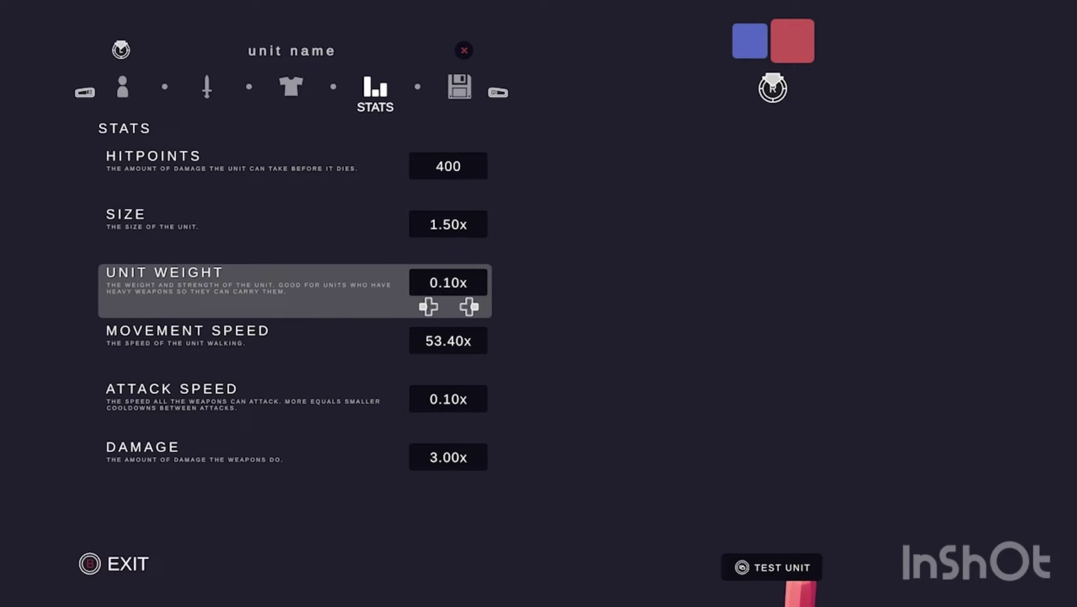
key(Right)
key(Left)
key(r)
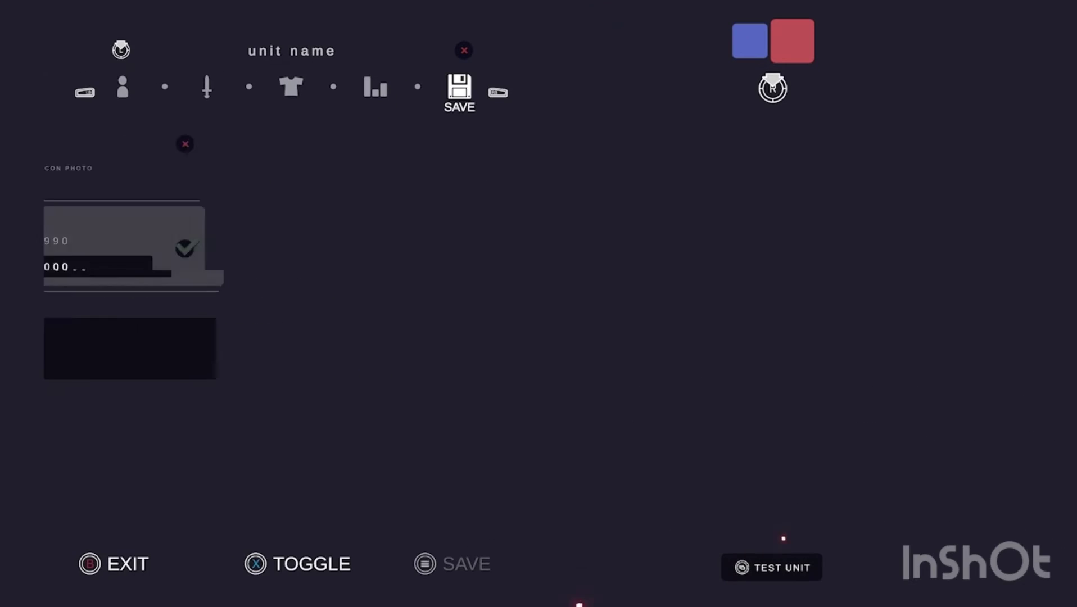
Open the camera for the unit icon from the save page
key(Up)
key(Return)
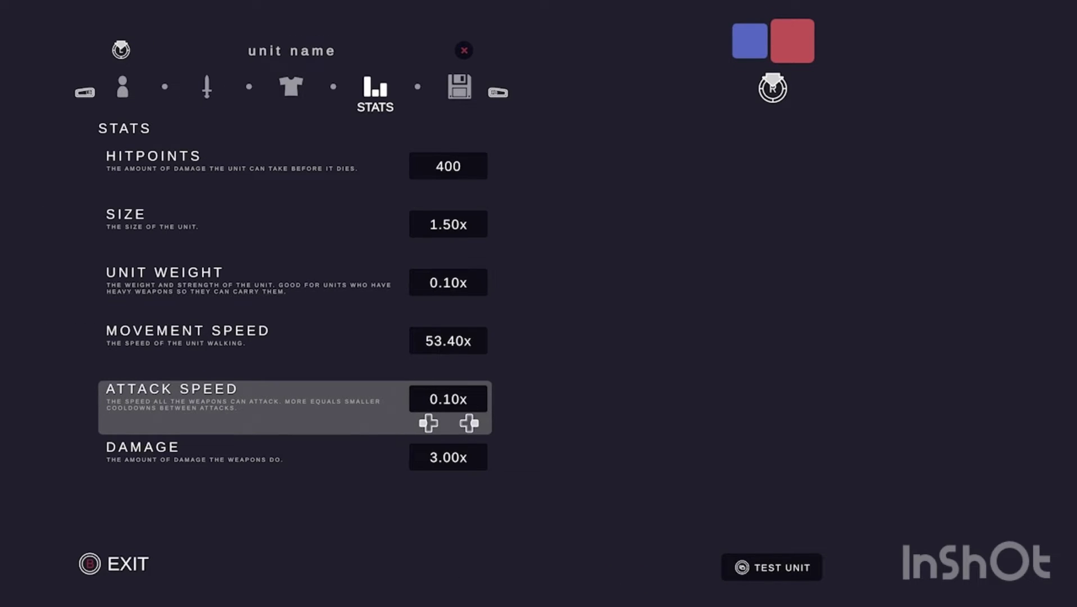
key(Down)
key(Down)
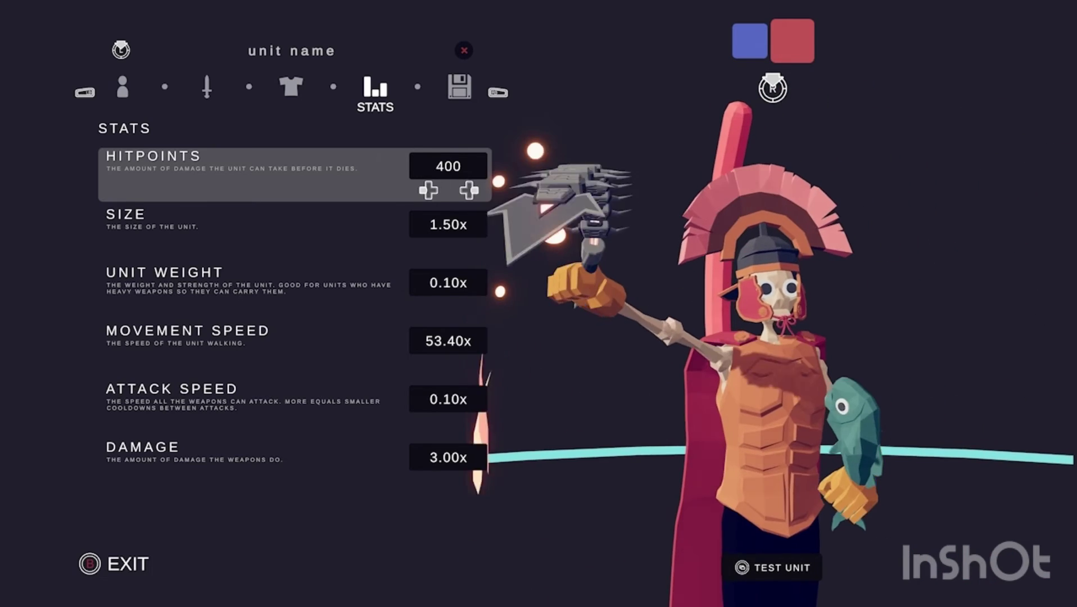
key(e)
key(Return)
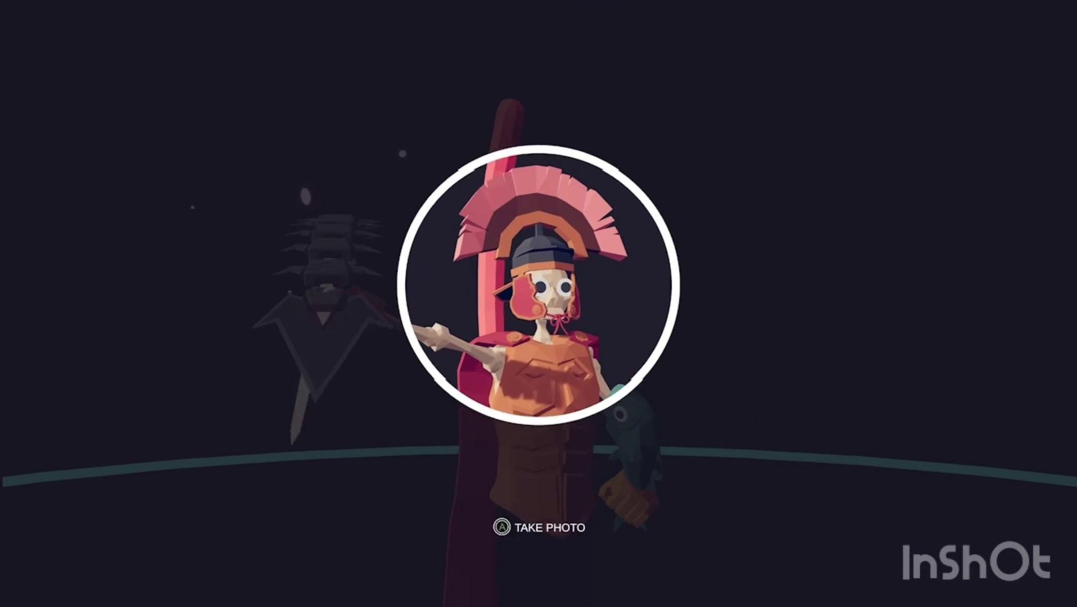
scroll(538, 302, down, 5)
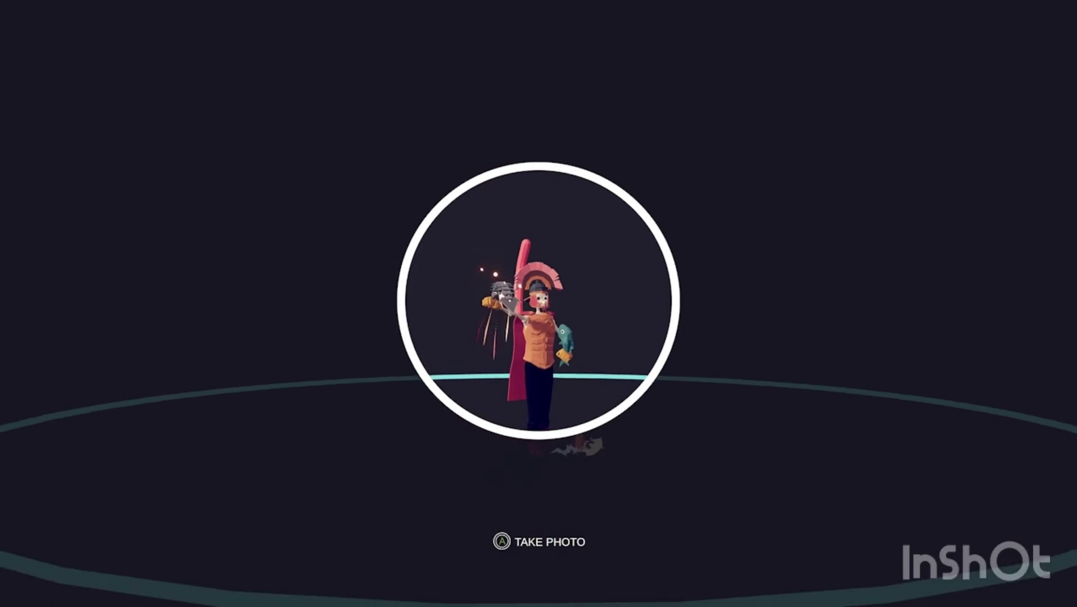
scroll(538, 303, down, 5)
Take the icon photo, then switch unit cost from AUTO to MANUAL at 1
key(Return)
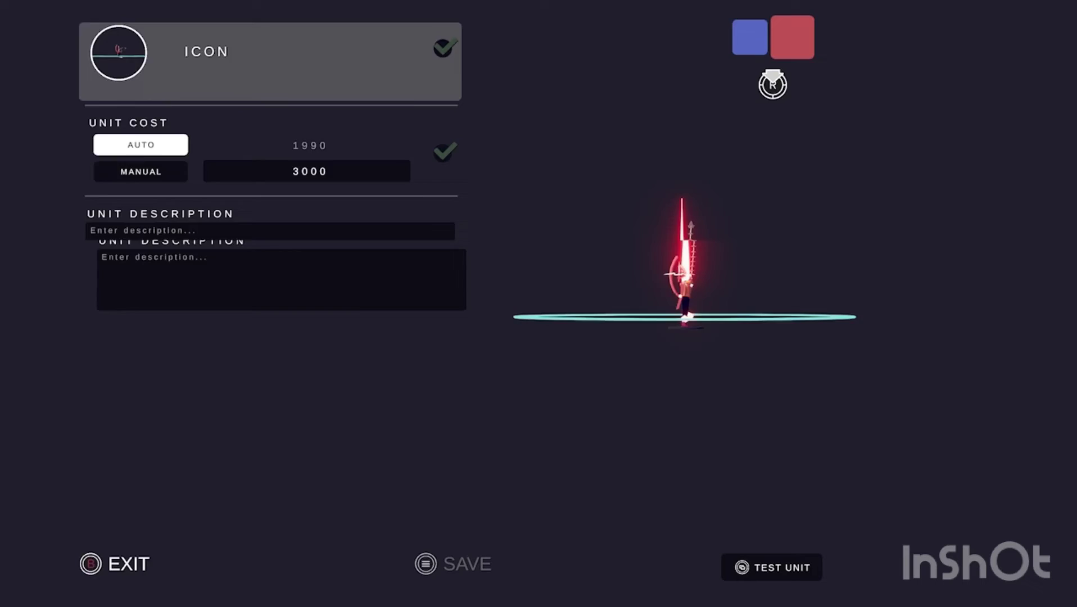
key(Down)
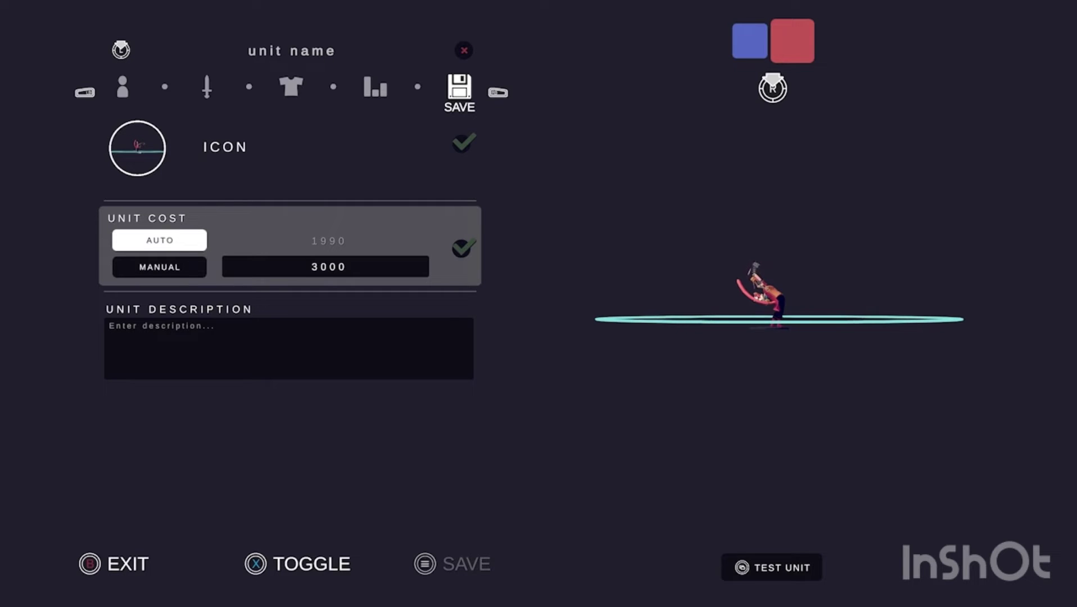
key(x)
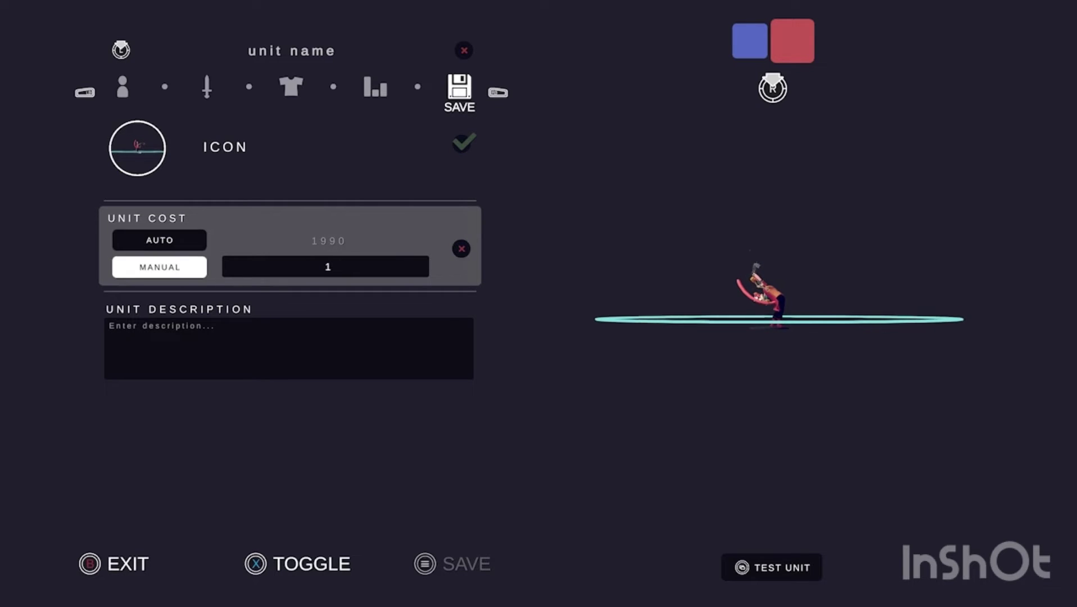
key(Down)
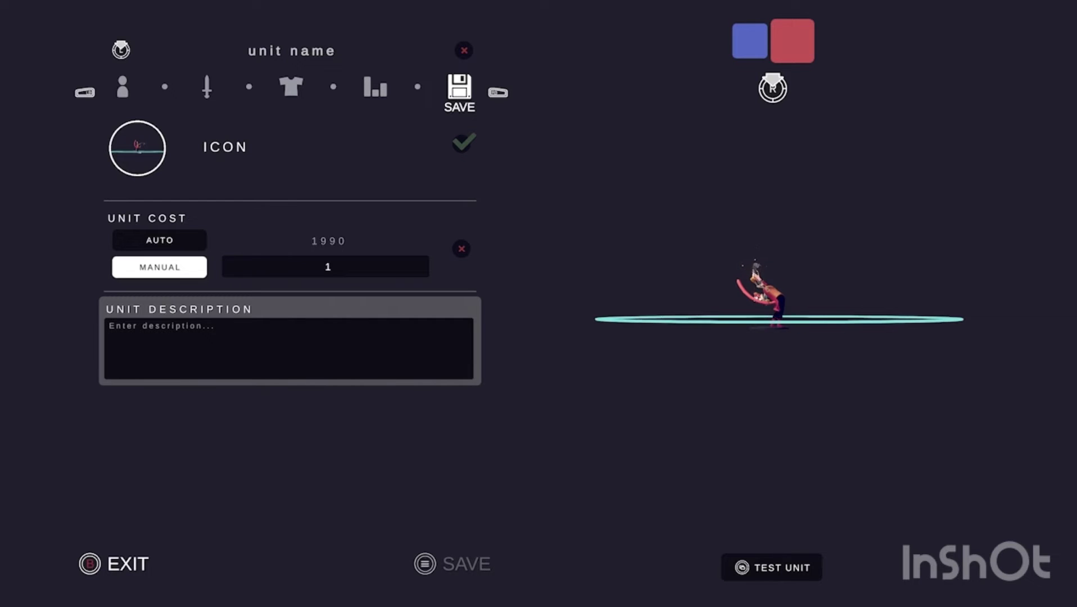
key(Up)
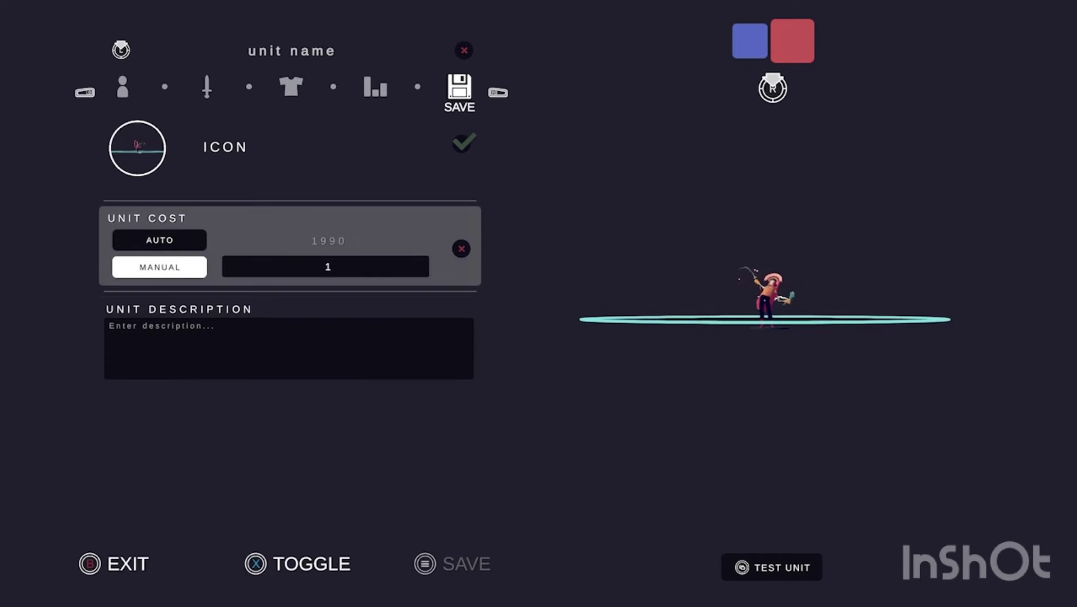
key(Down)
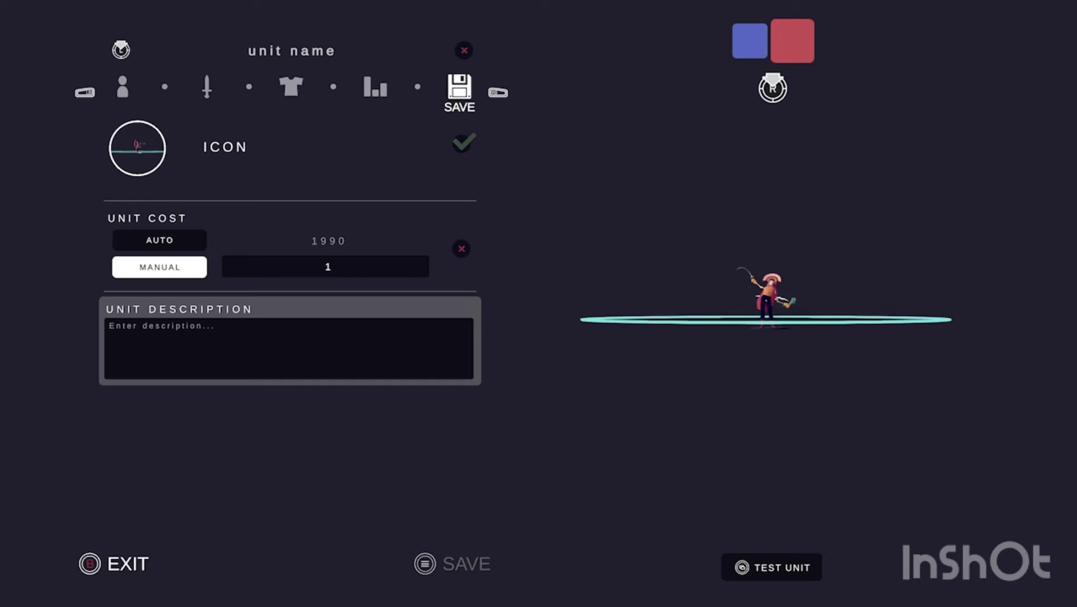
Review the base settings rows, including targeting type, rider and unit base
key(Left)
key(Left)
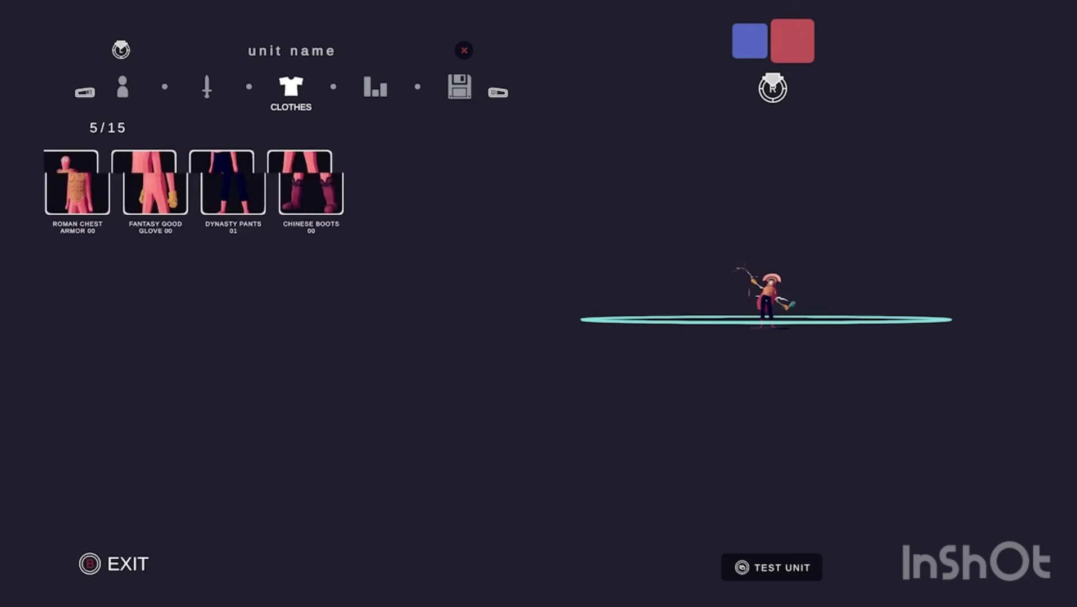
key(Left)
key(Left)
key(Up)
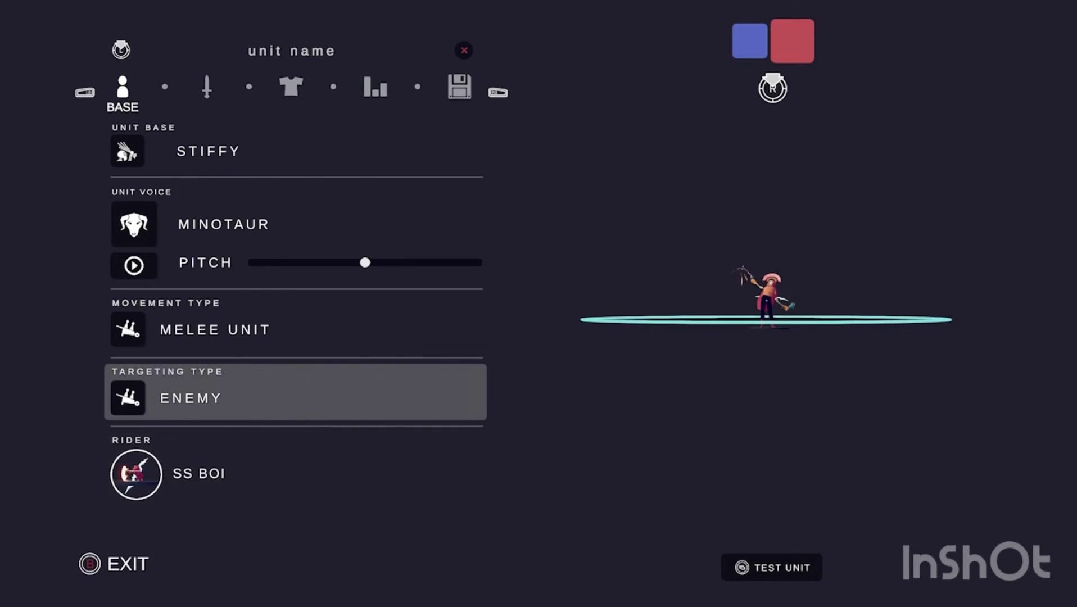
key(Up)
key(Down)
key(Down)
key(Up)
key(Down)
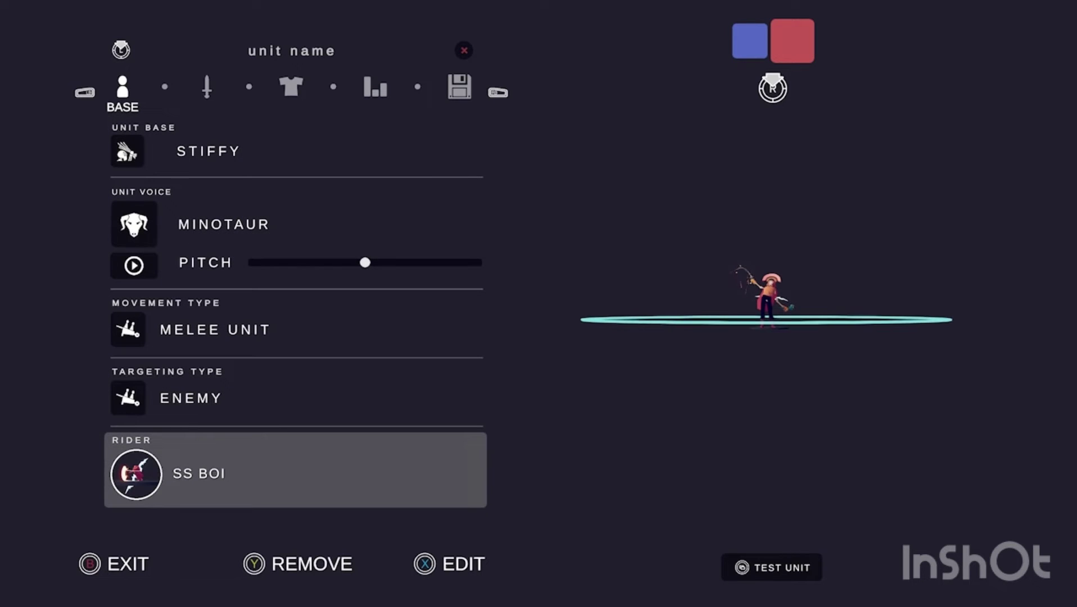
key(Up)
key(Up)
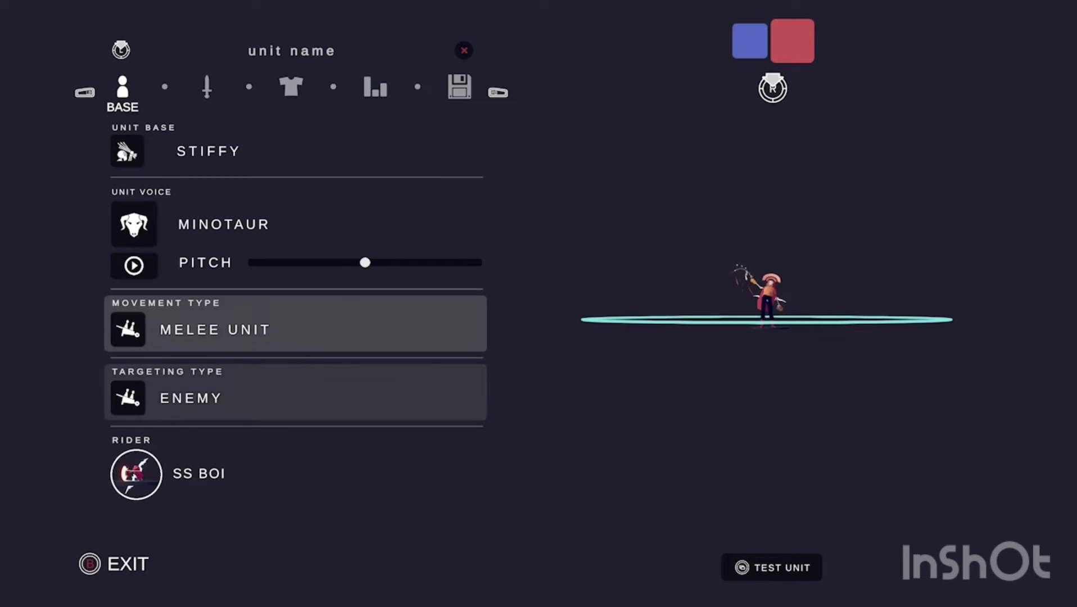
key(Up)
key(Up)
key(Up)
Look through the weapons page and the stats list, including size
key(Right)
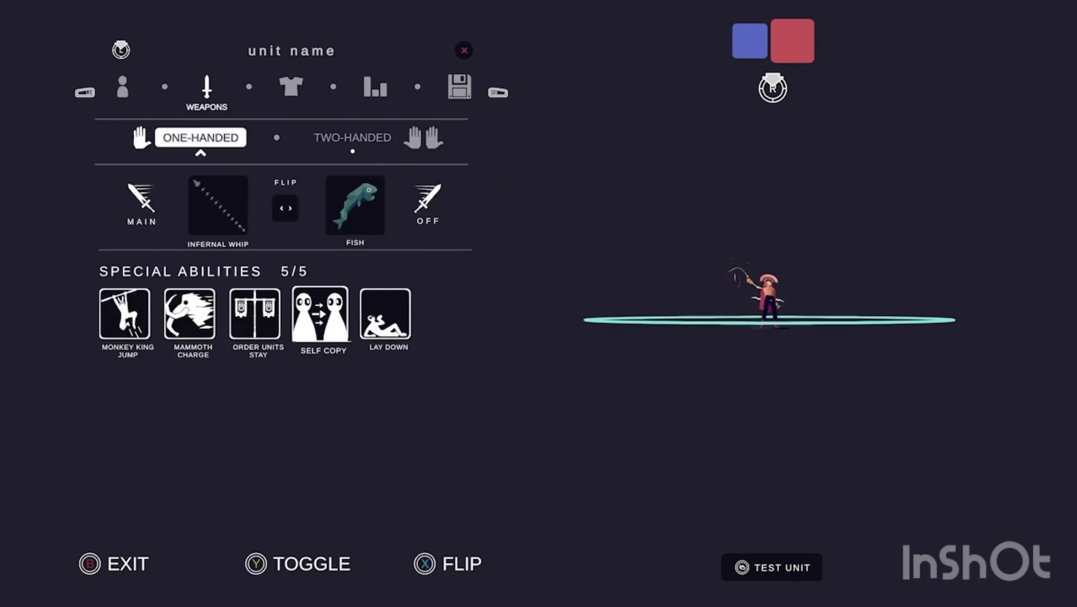
key(Right)
key(Right)
key(Right)
key(Right)
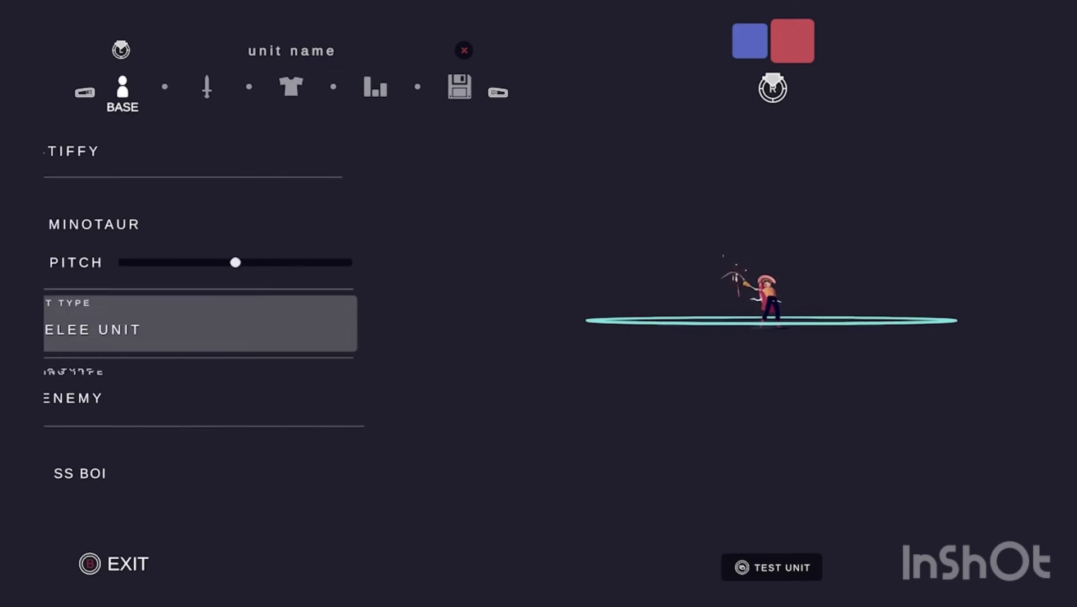
key(Right)
key(Right)
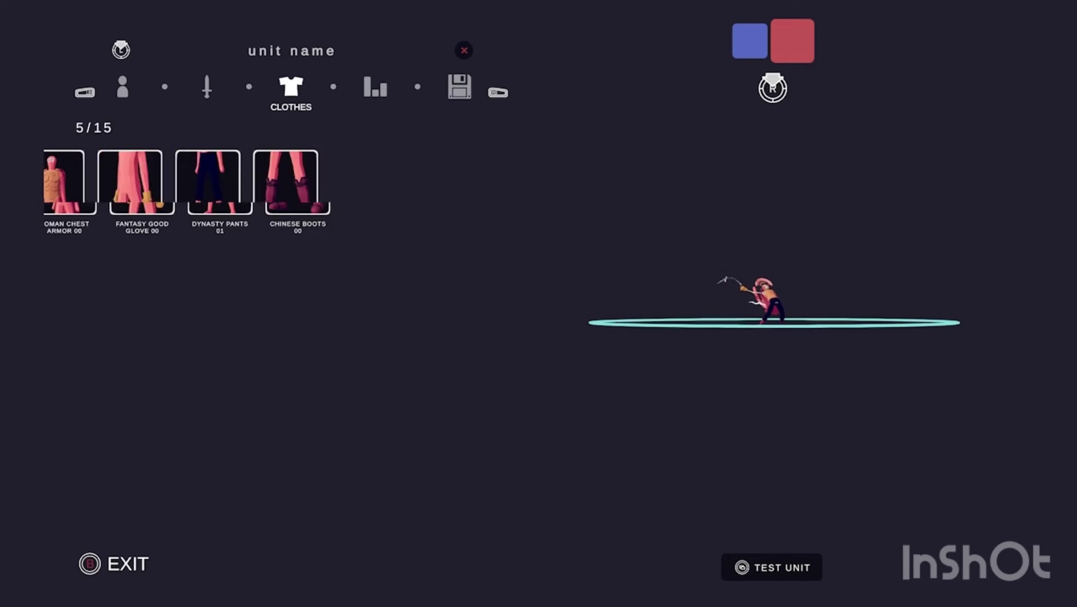
key(Right)
key(Down)
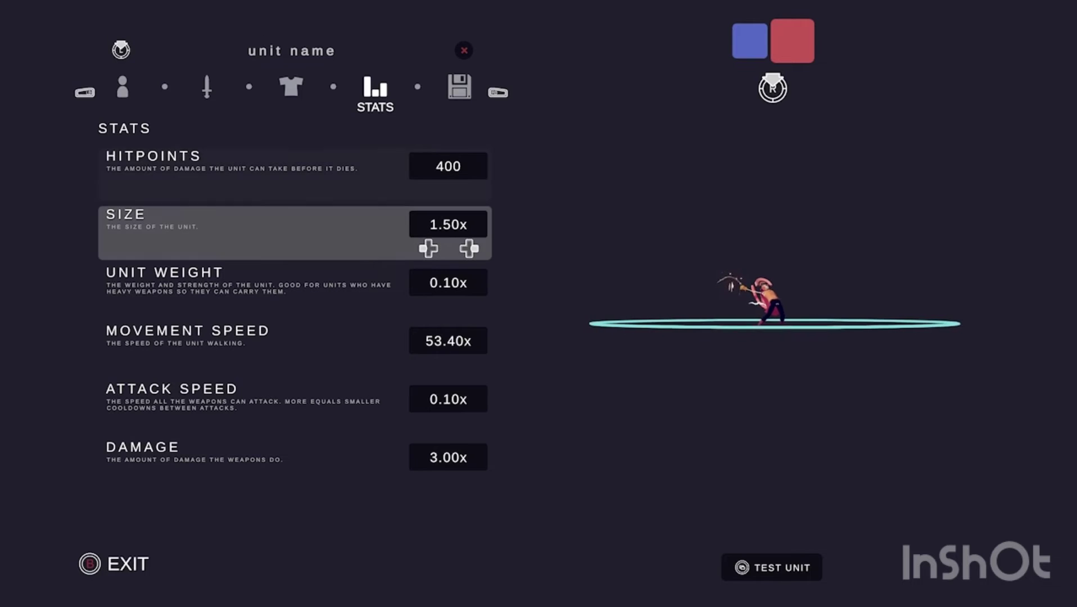
key(Down)
key(Down)
key(Down)
key(Right)
key(Down)
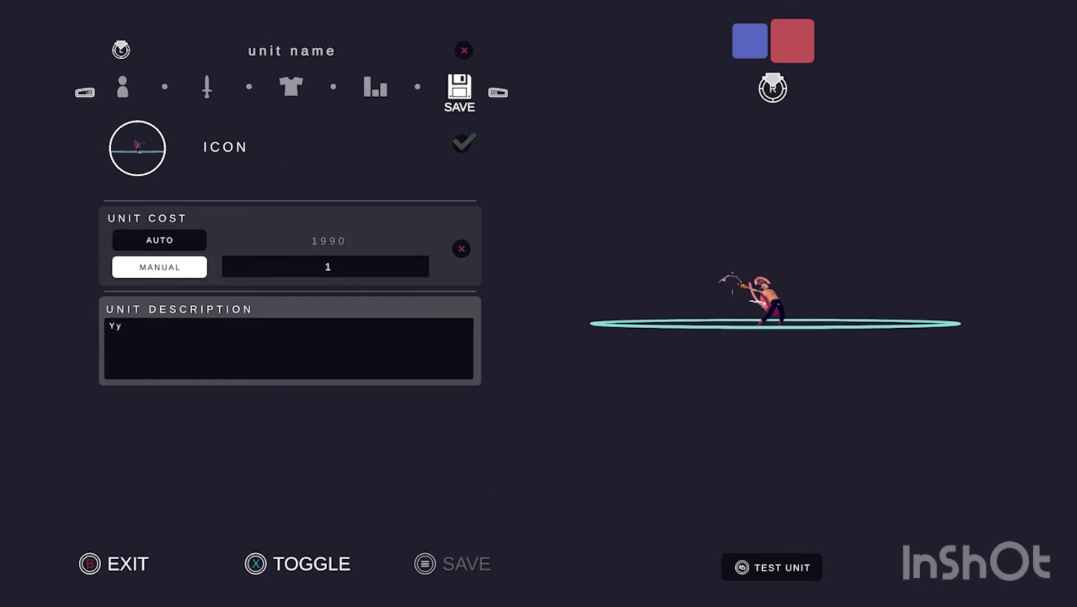
Retake the unit's icon photo, then move past unit cost to the description
key(Up)
key(Return)
key(Escape)
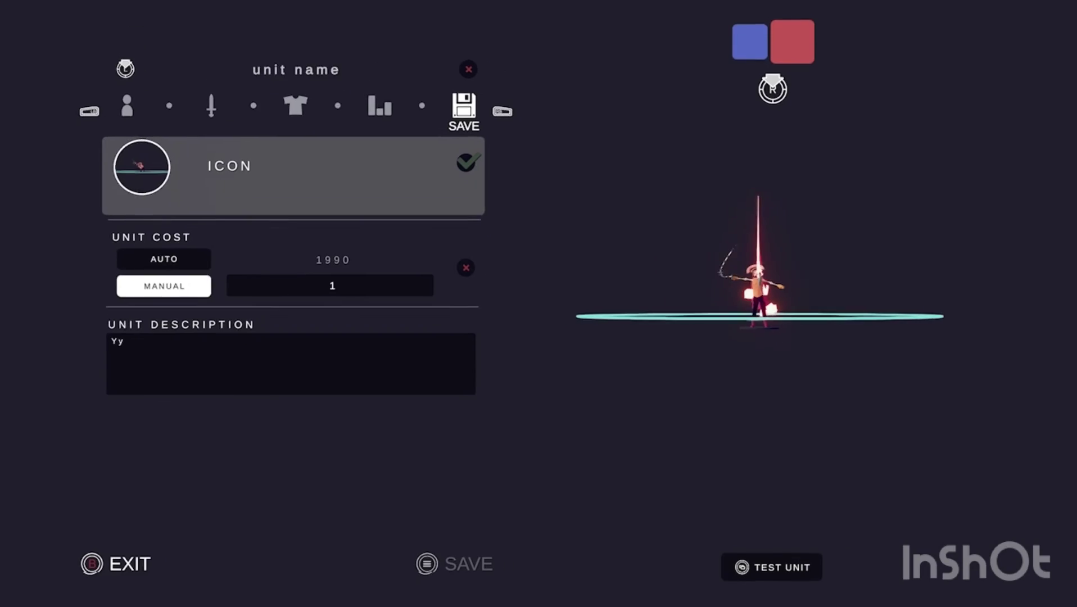
key(Down)
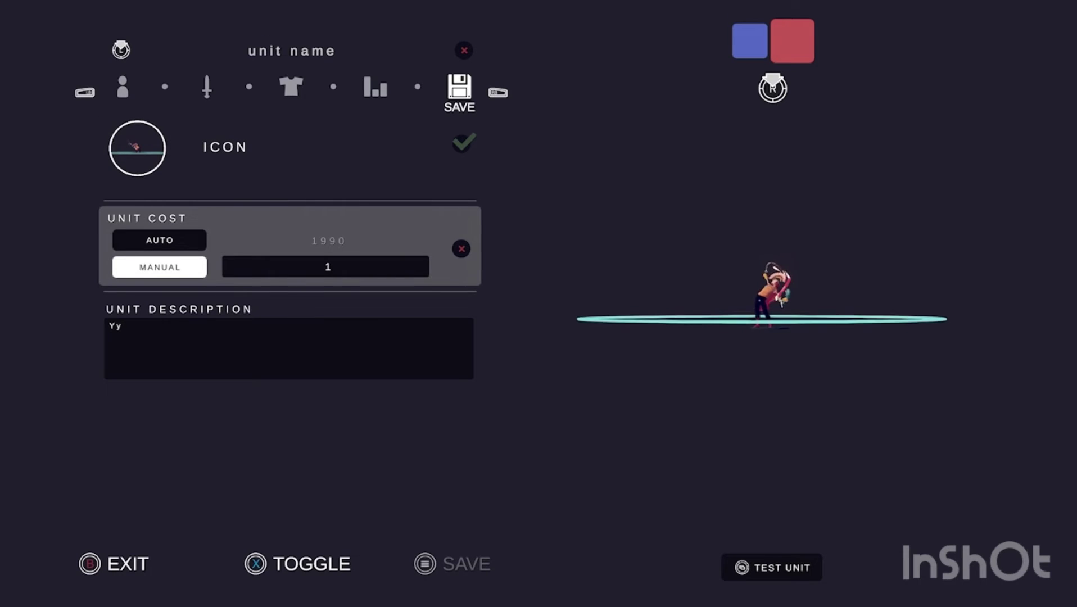
key(Down)
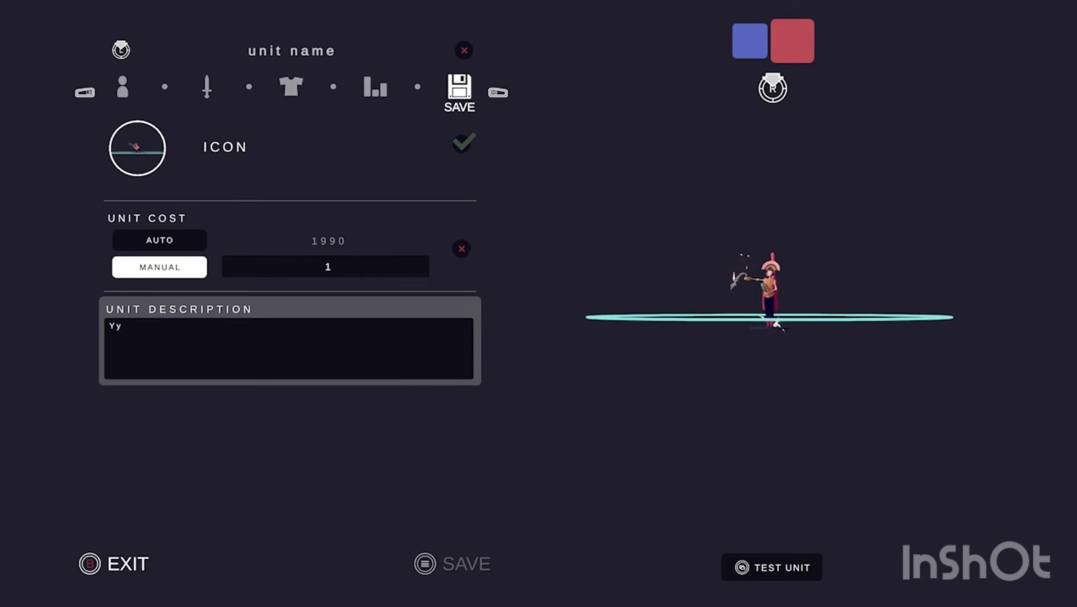
Name the unit 'Lol' and enter a manual unit cost of 50000
key(Right)
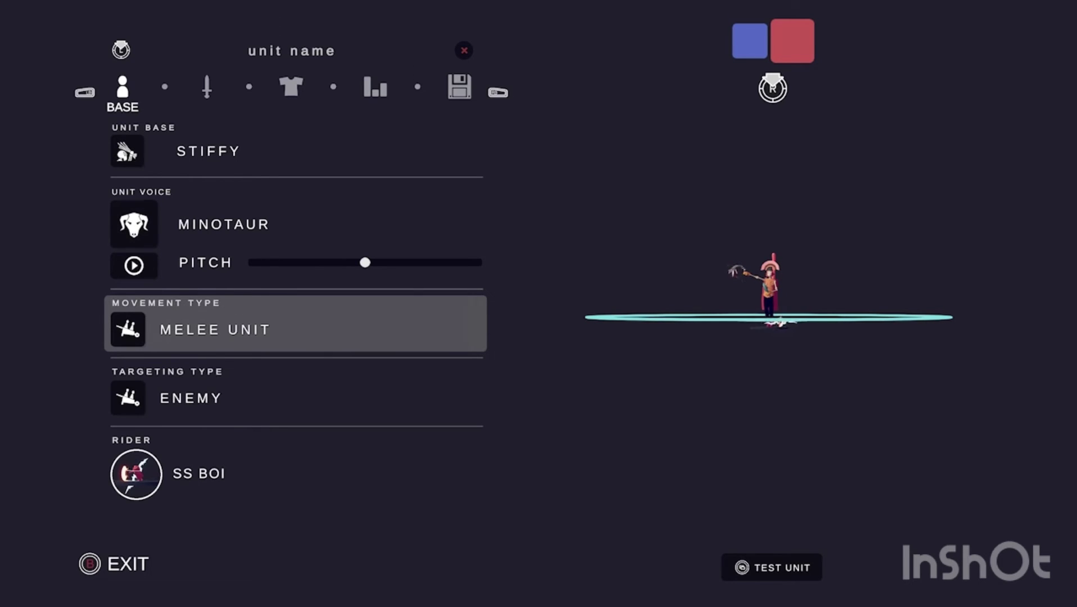
key(Right)
key(Right)
key(Right)
key(Right)
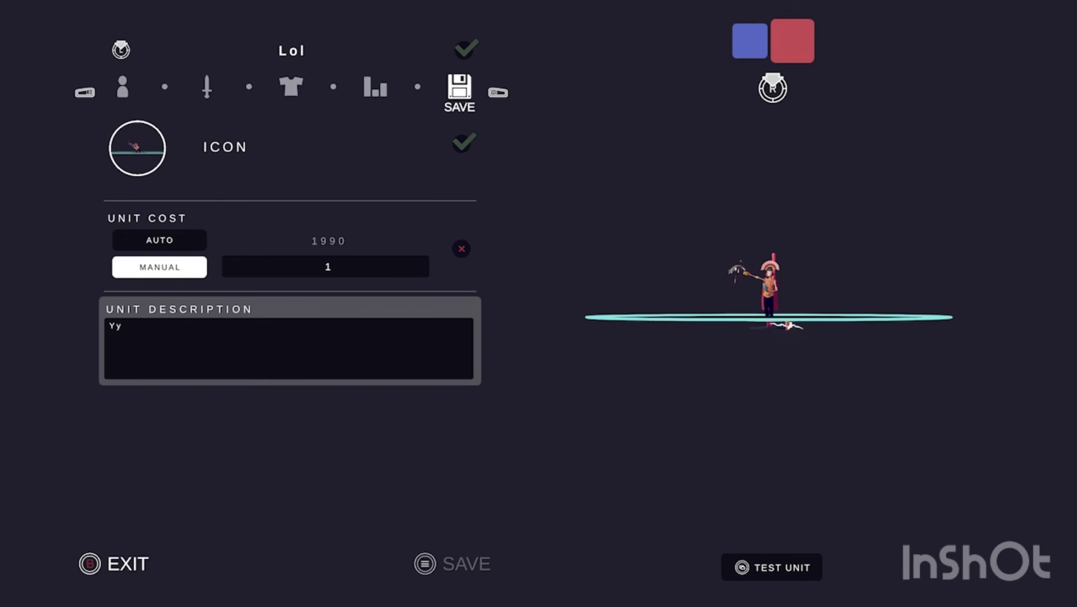
key(Up)
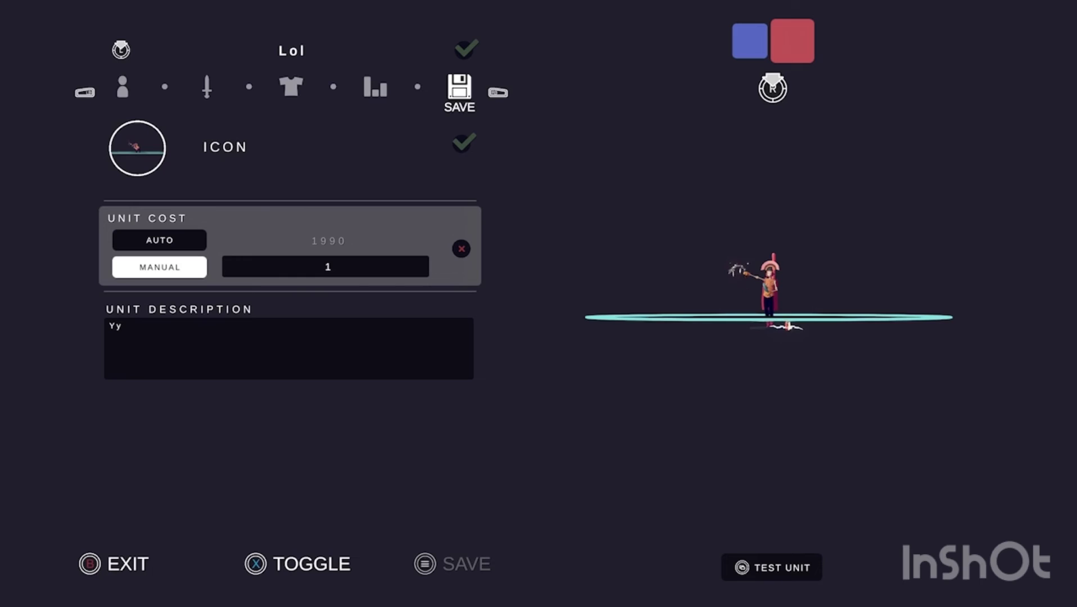
key(Up)
key(Down)
key(Down)
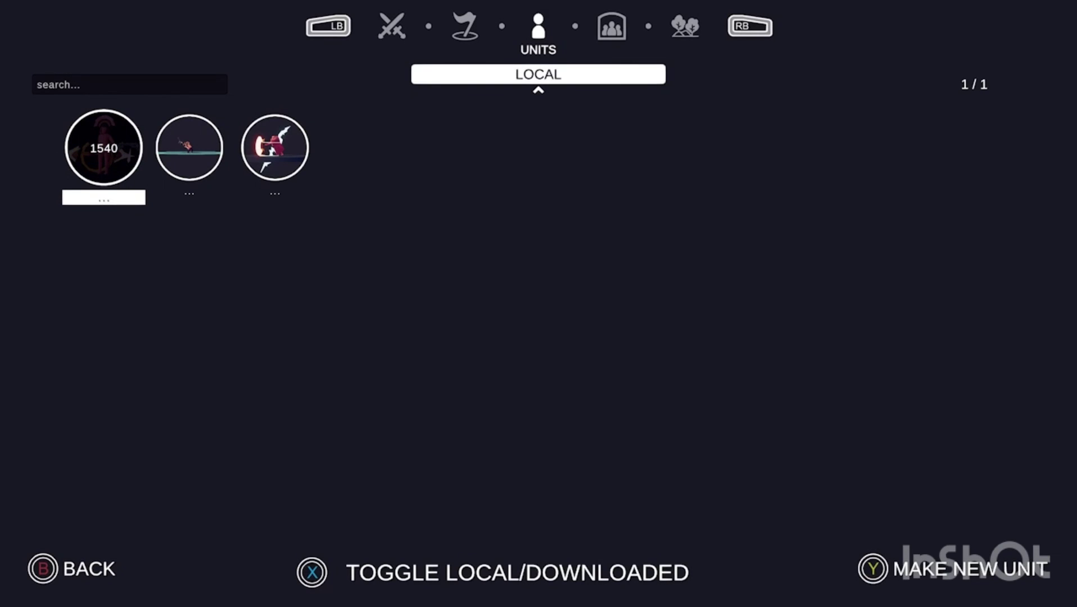
Save the unit, select the new 50000-cost entry, then view local factions
key(Right)
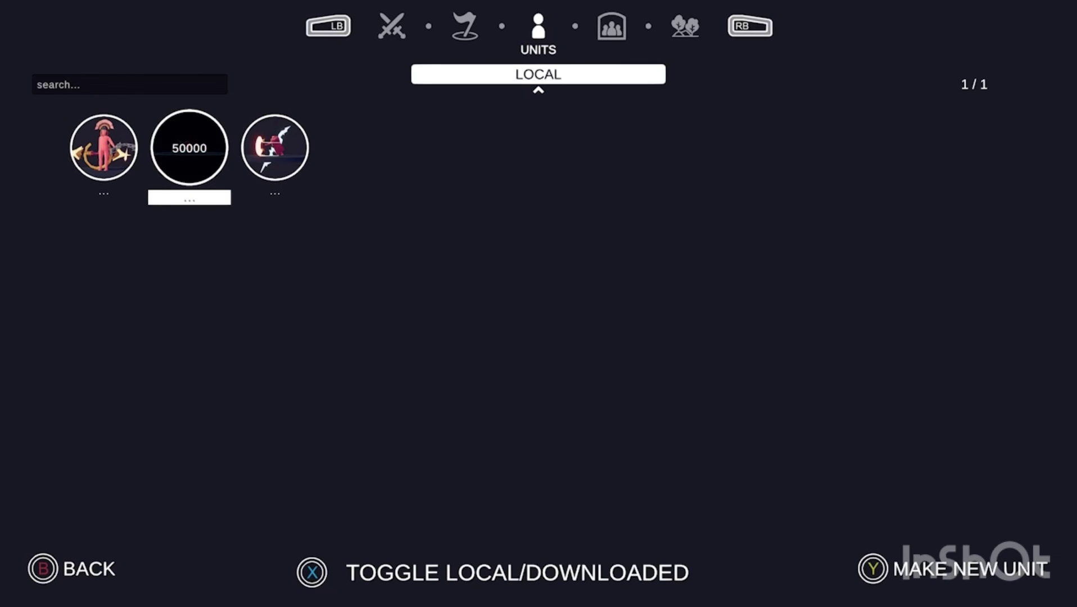
key(Tab)
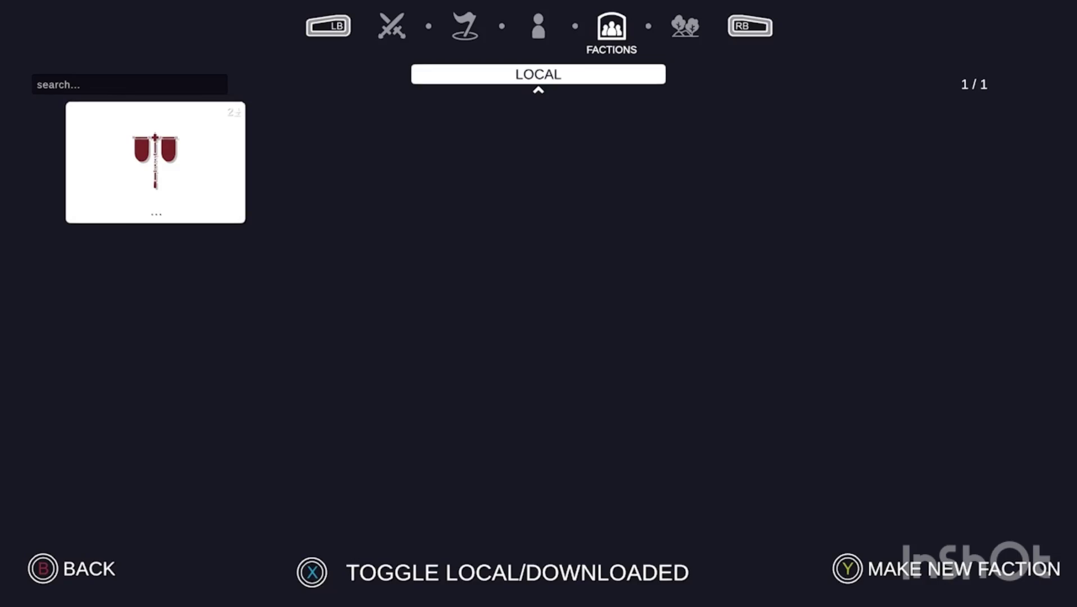